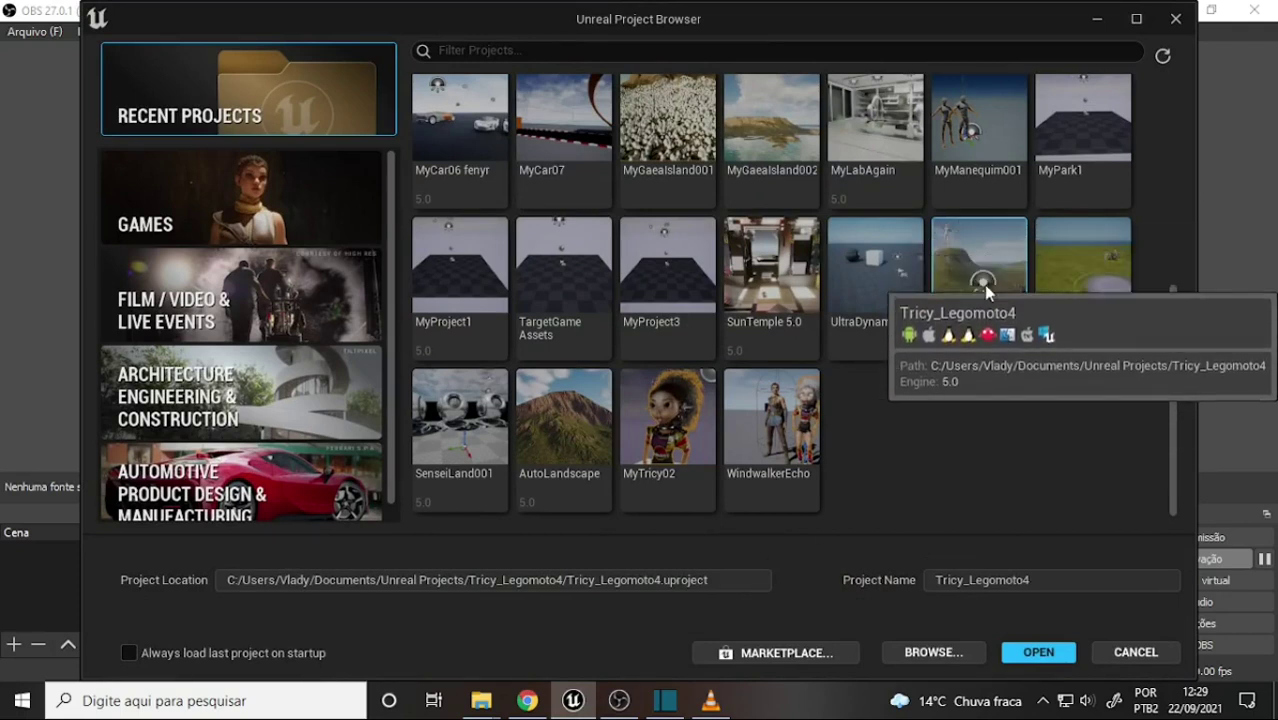
Open the Tricy_Legomoto4 project and expand More Options in the conversion warning
click(1038, 653)
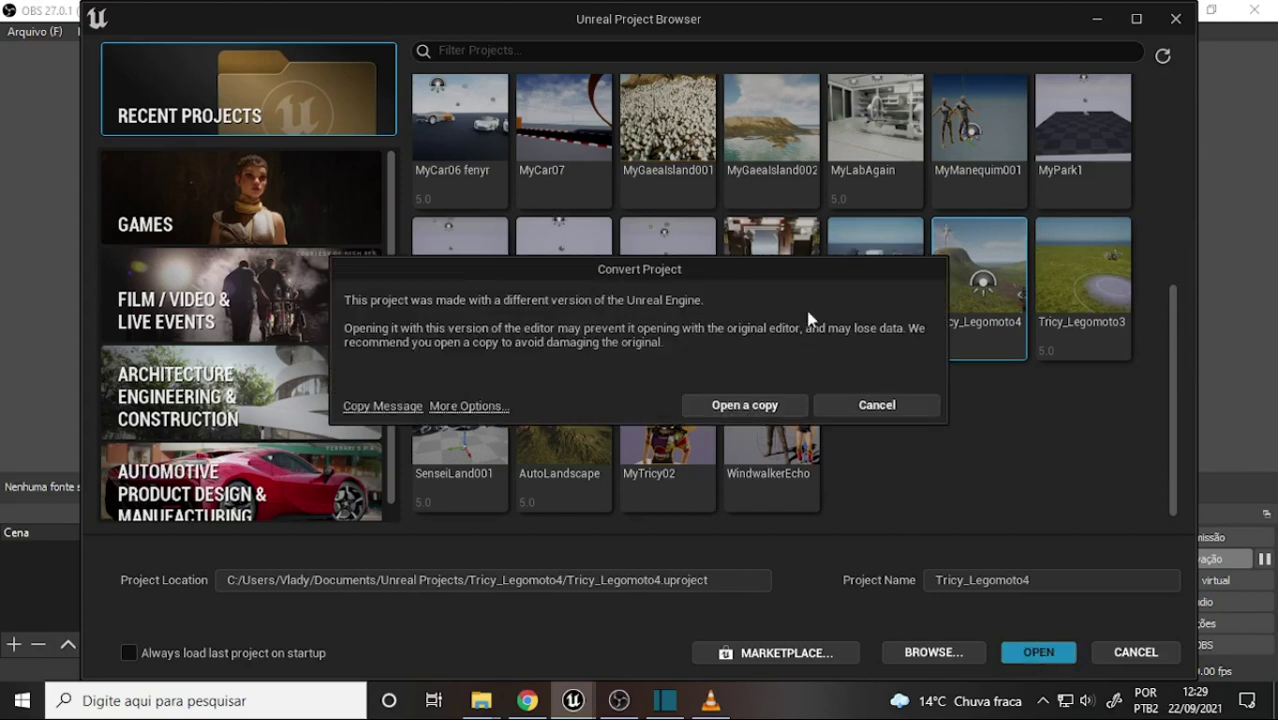
click(462, 406)
Skip the engine-version conversion and bring the VLC tutorial video to the front
click(747, 405)
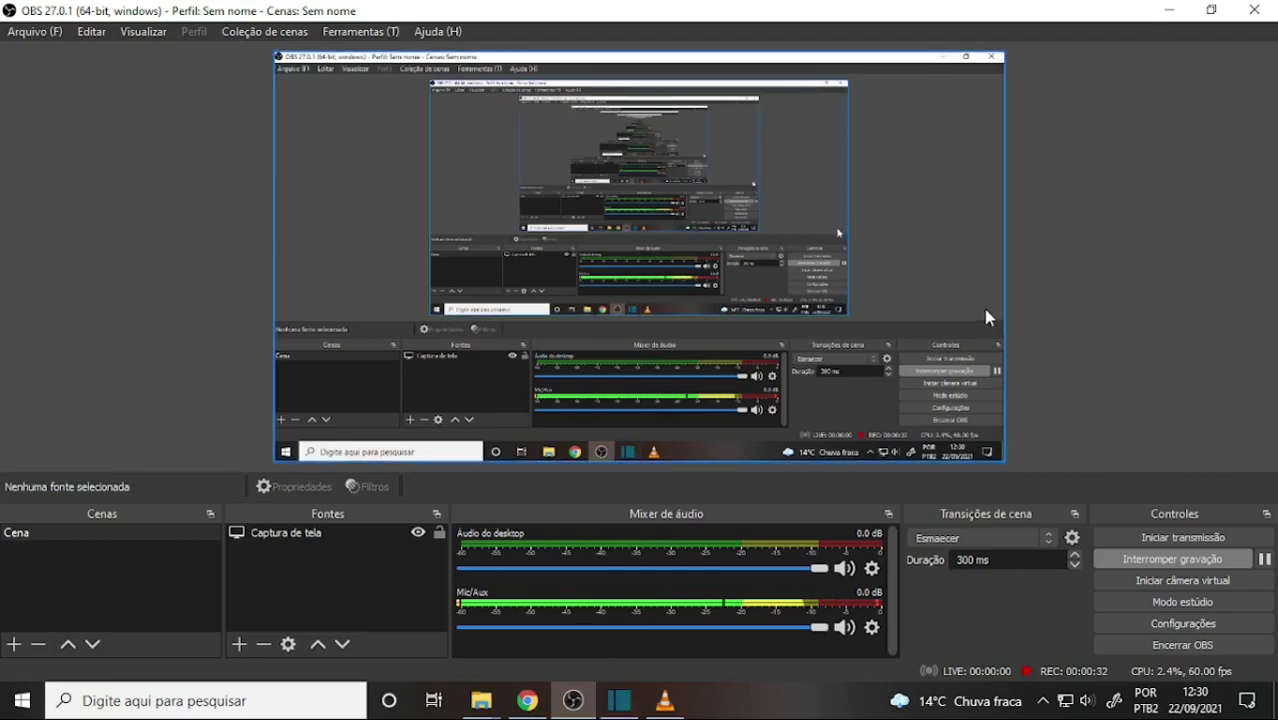
click(665, 704)
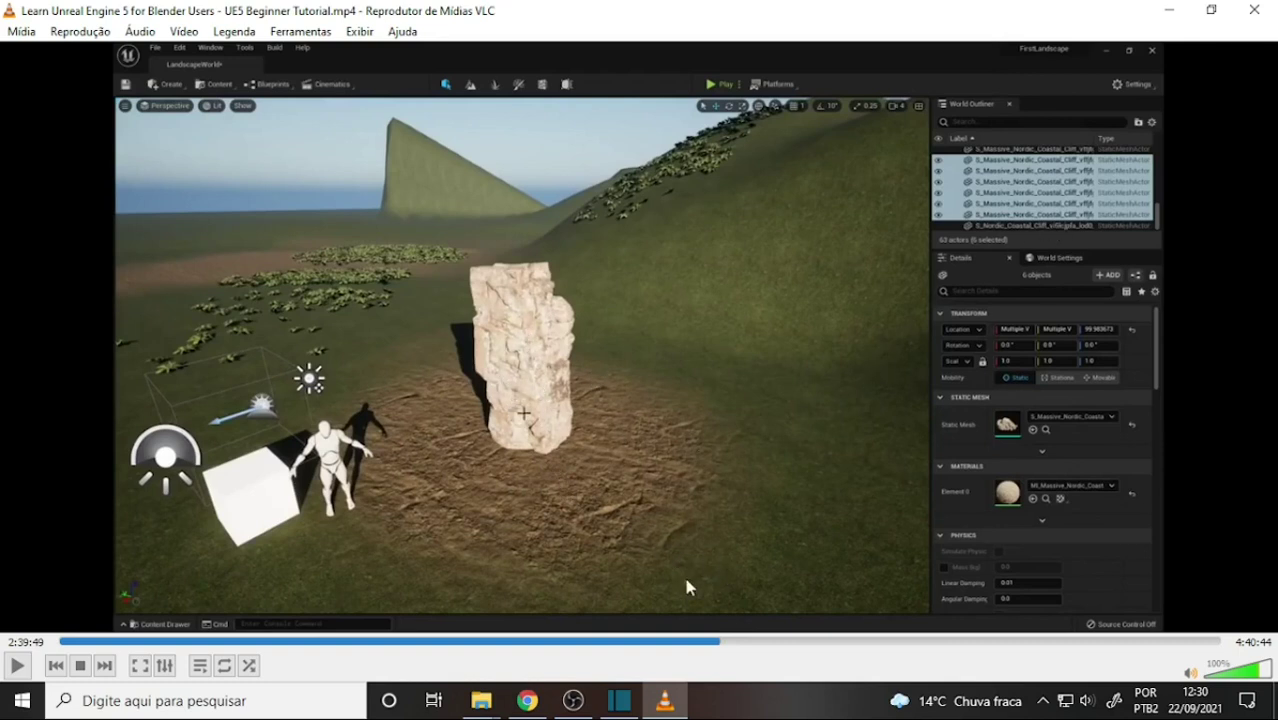
Minimize the VLC tutorial video and the OBS window to reveal the desktop
click(1169, 10)
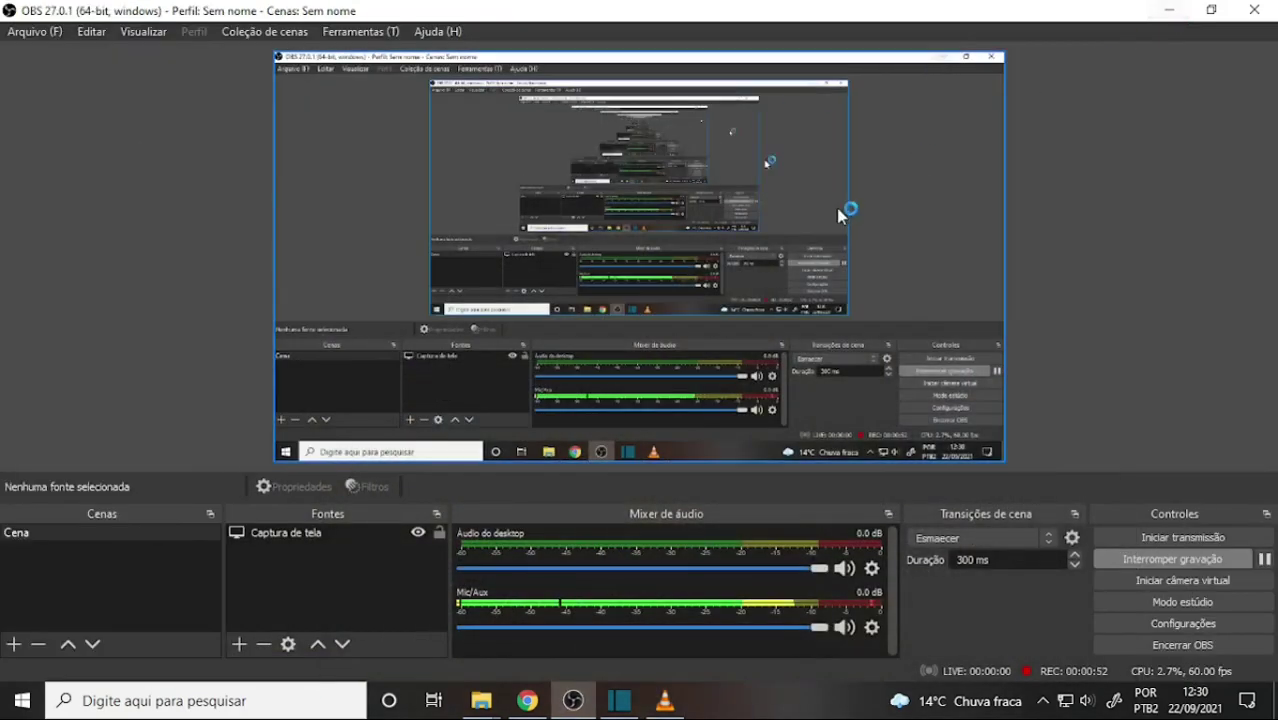
click(1167, 11)
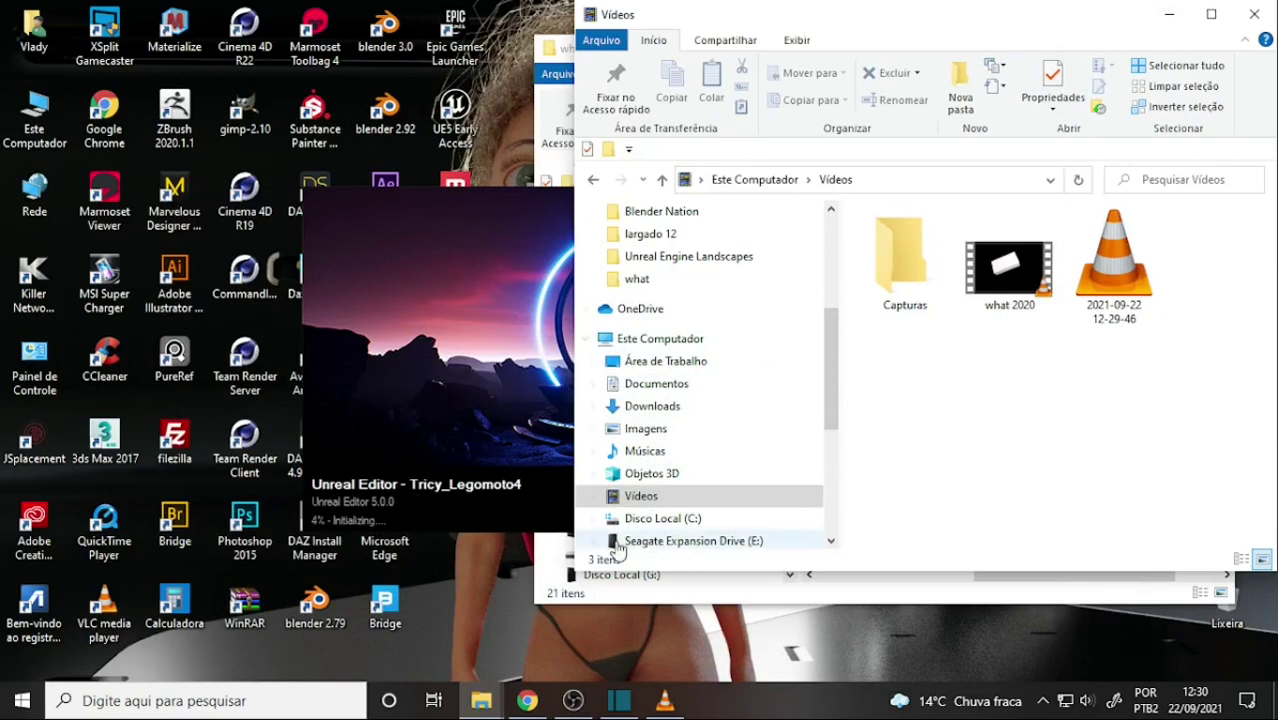
Restore OBS from its taskbar preview while Unreal Editor finishes loading
mouse_move(573, 705)
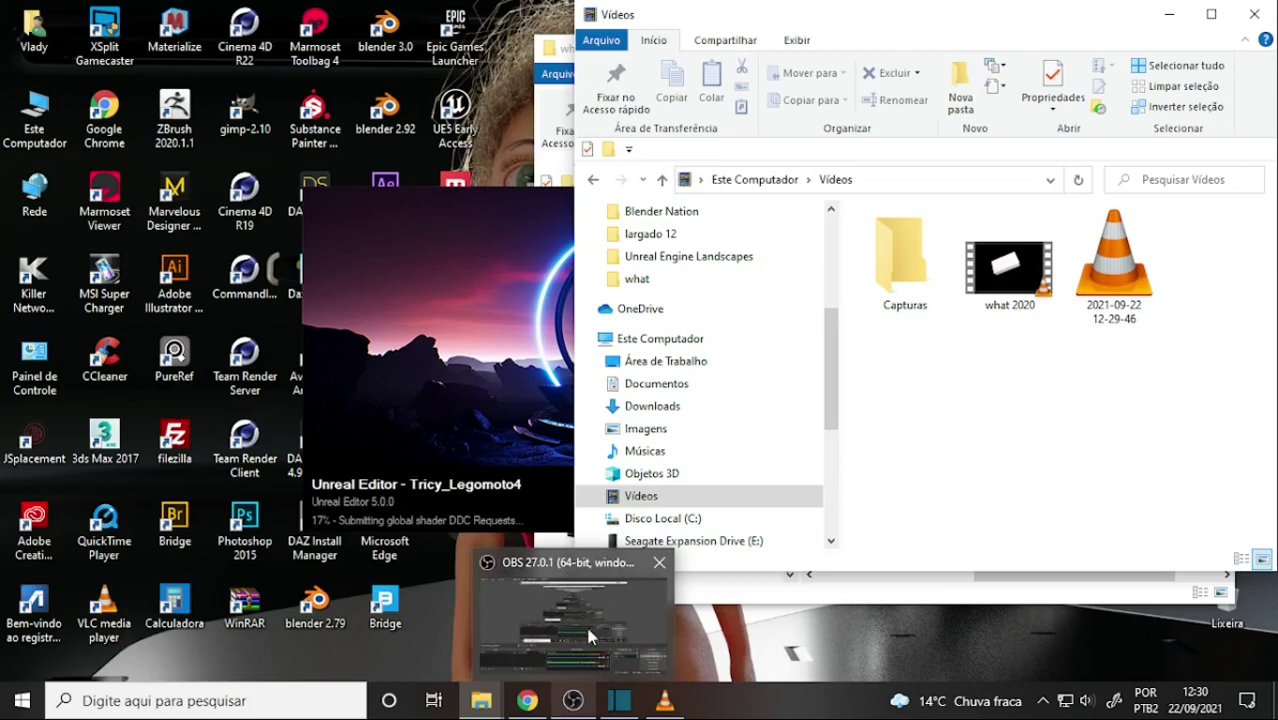
click(589, 633)
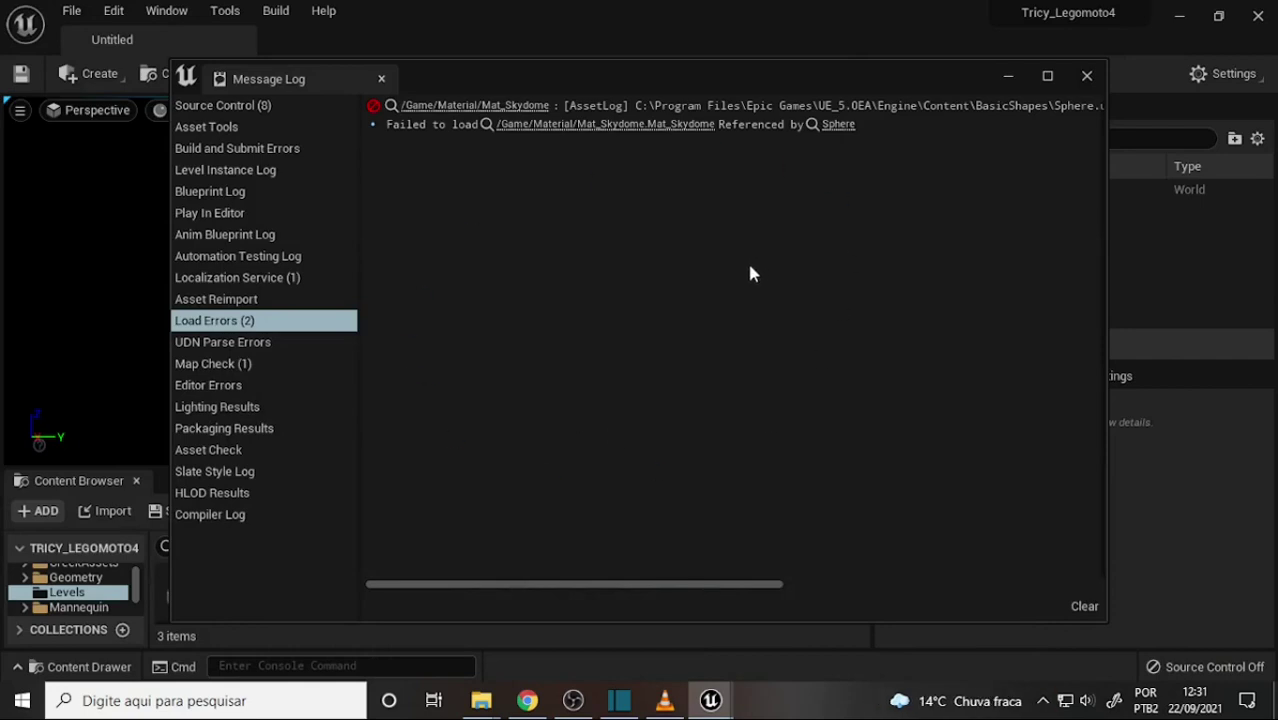
Close the Message Log and browse the Levels folder, toggling the Static Mesh filter on and off
click(1087, 78)
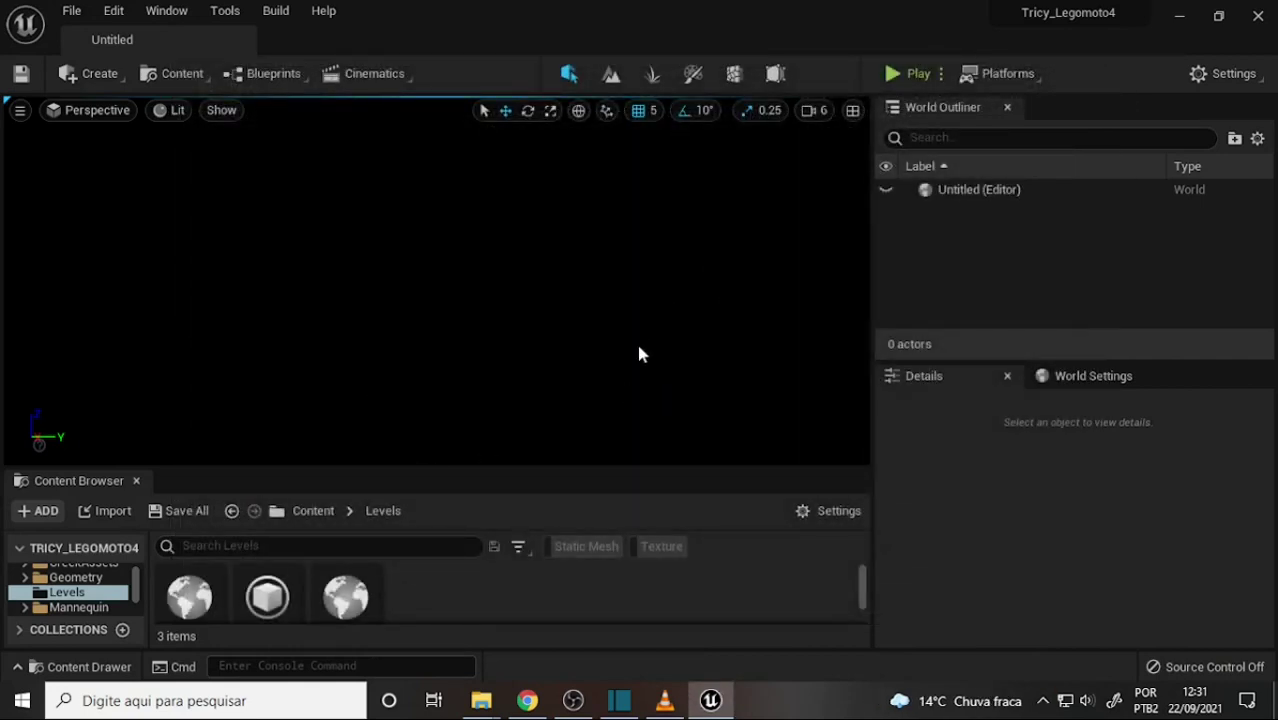
click(550, 545)
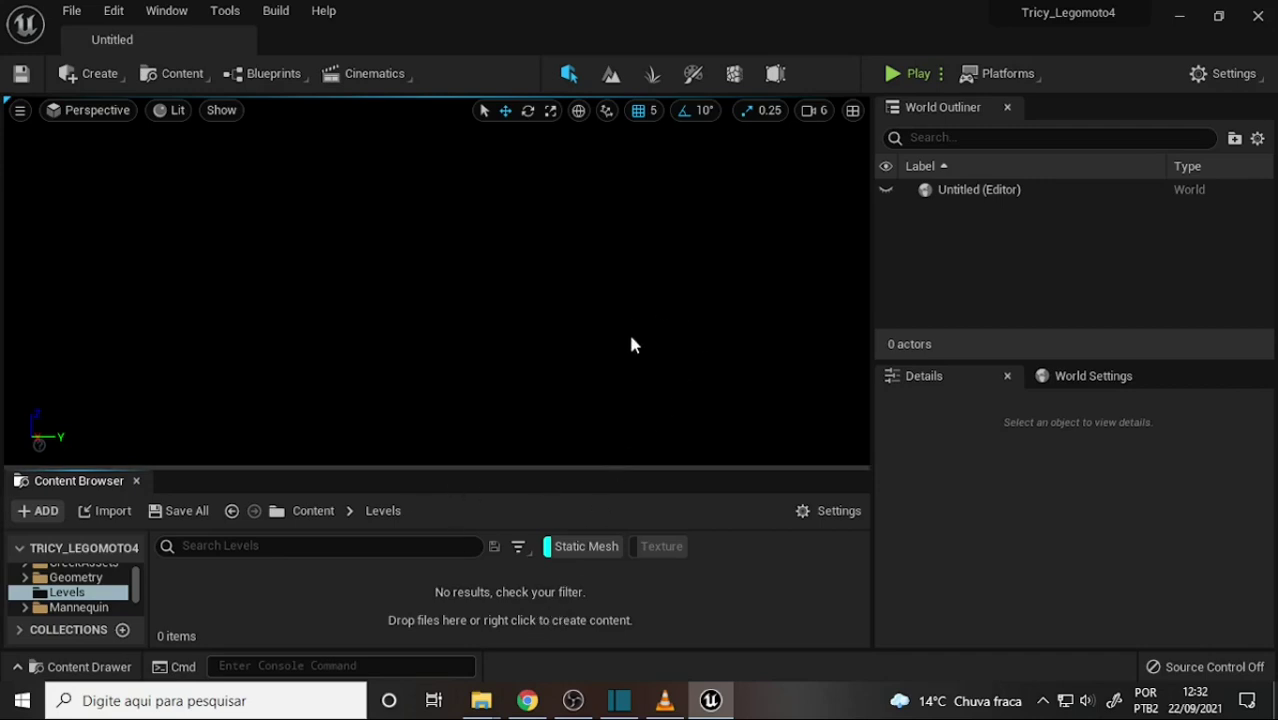
click(547, 553)
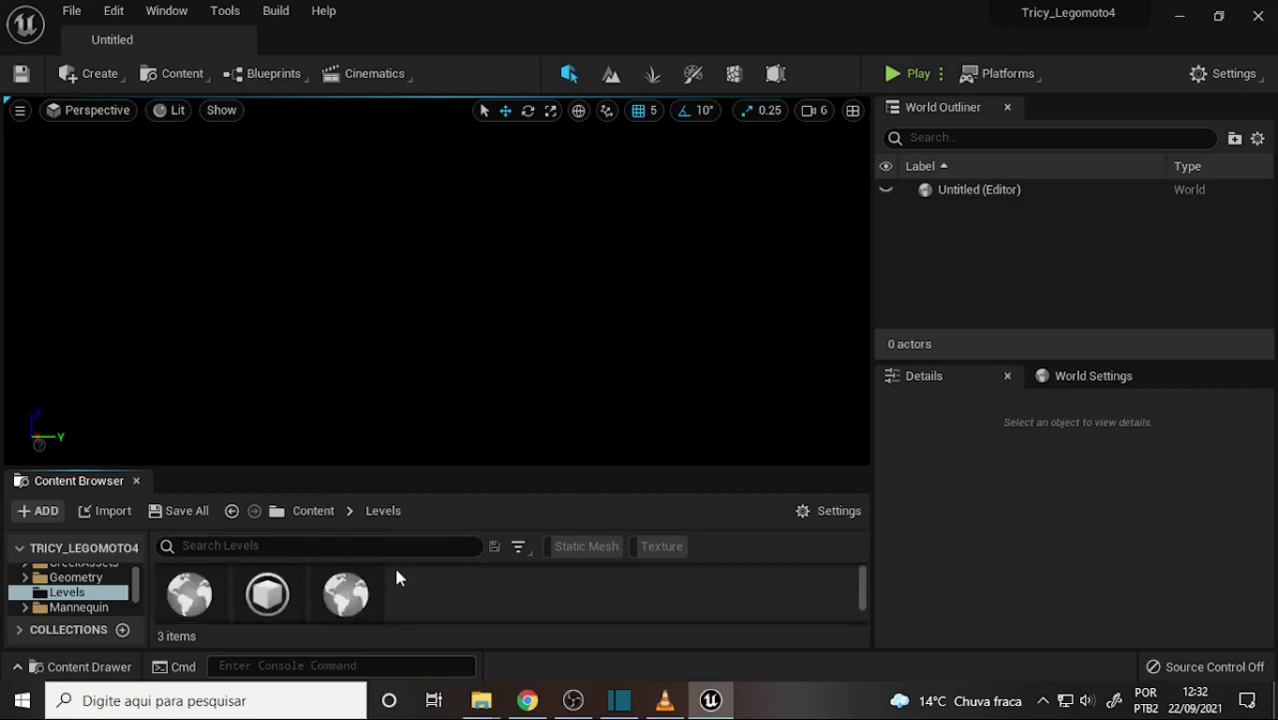
scroll(395, 575, down, 1)
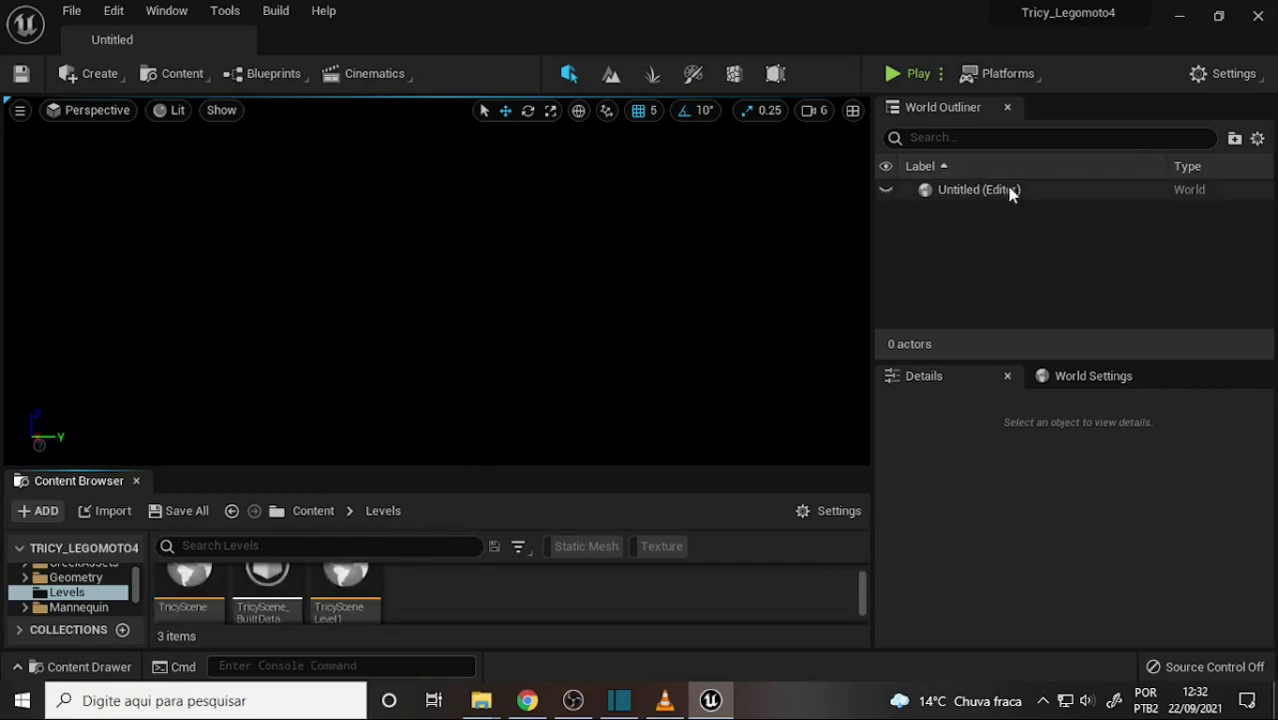
Load the TricyScene Level1 level from the Content Browser
double_click(338, 587)
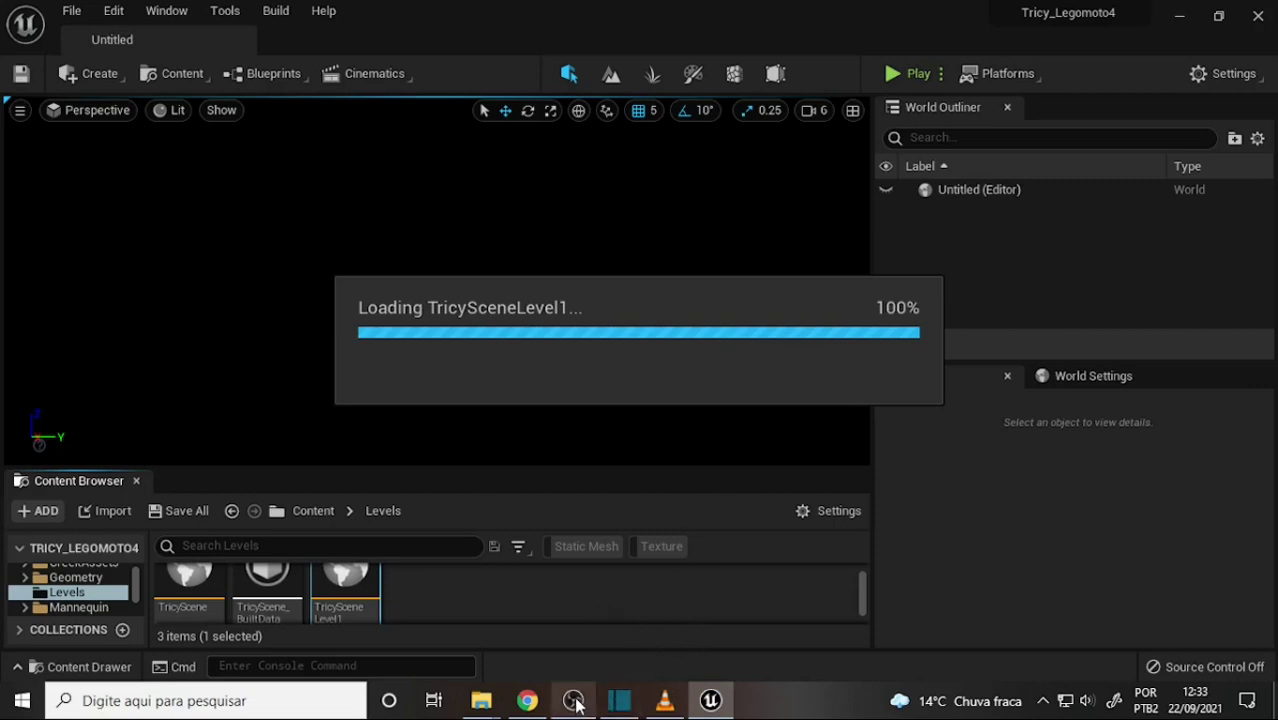
mouse_move(580, 699)
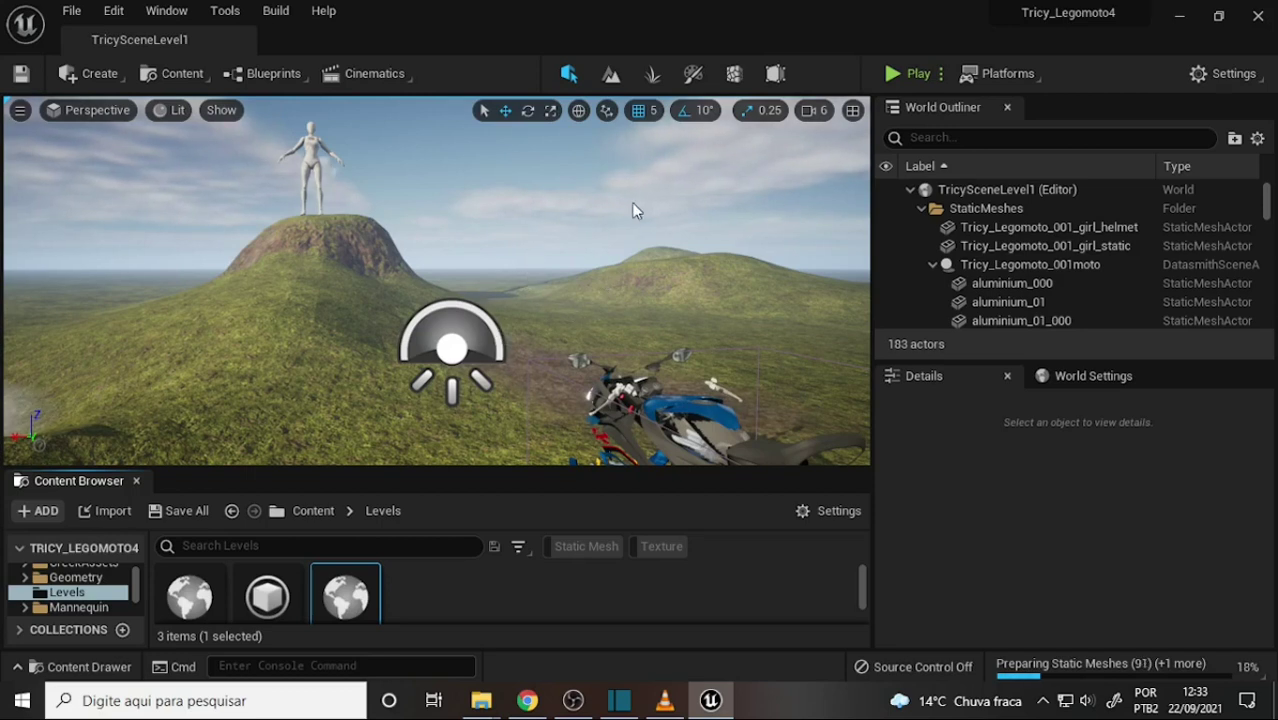
right_click(600, 238)
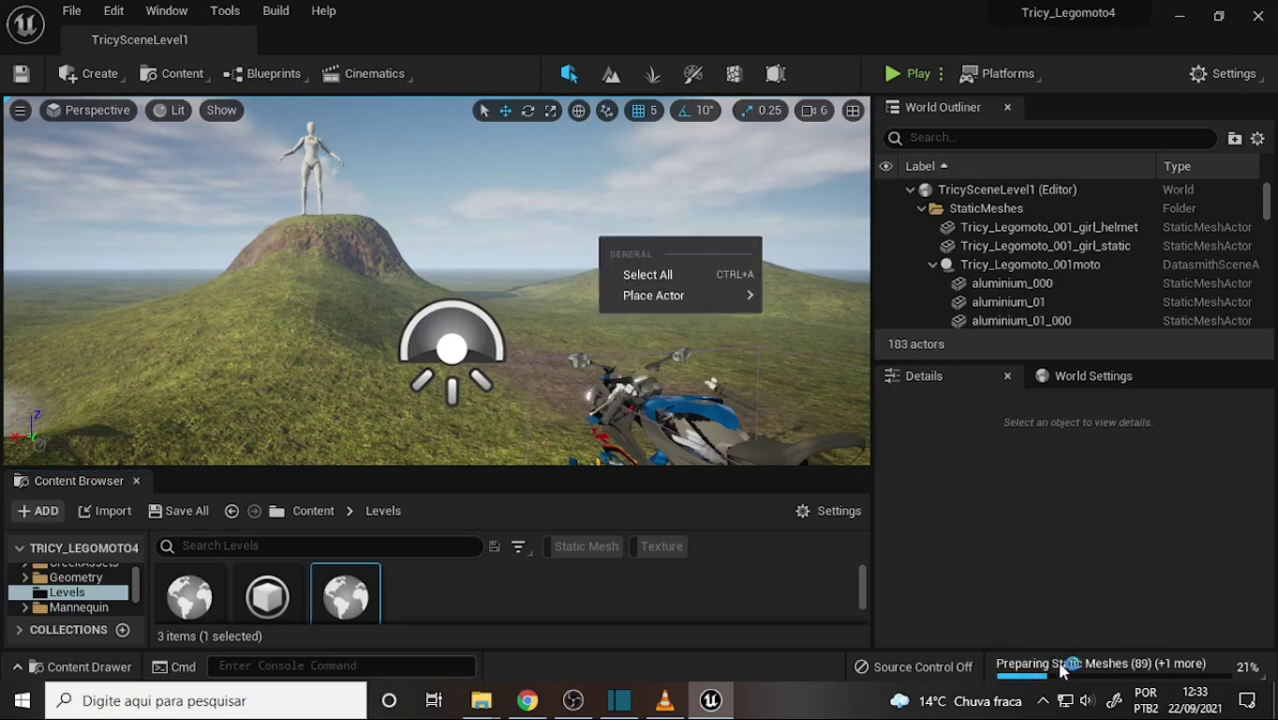
mouse_move(670, 295)
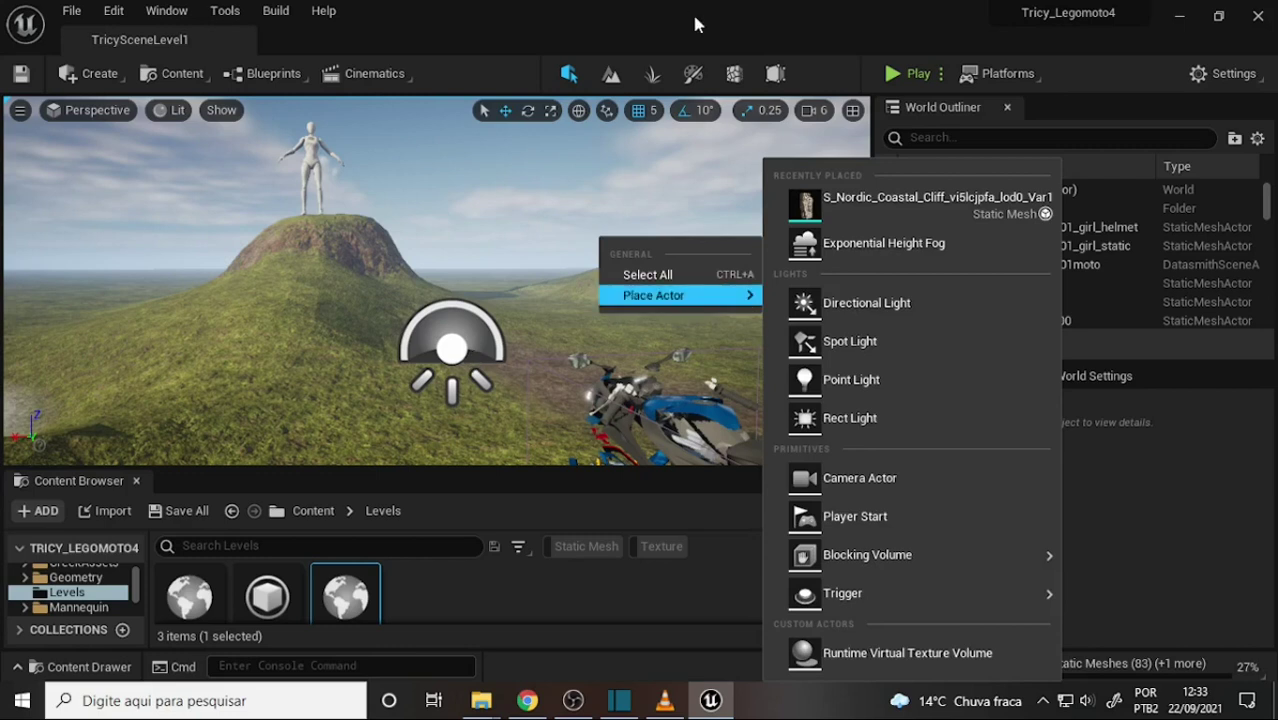
click(627, 491)
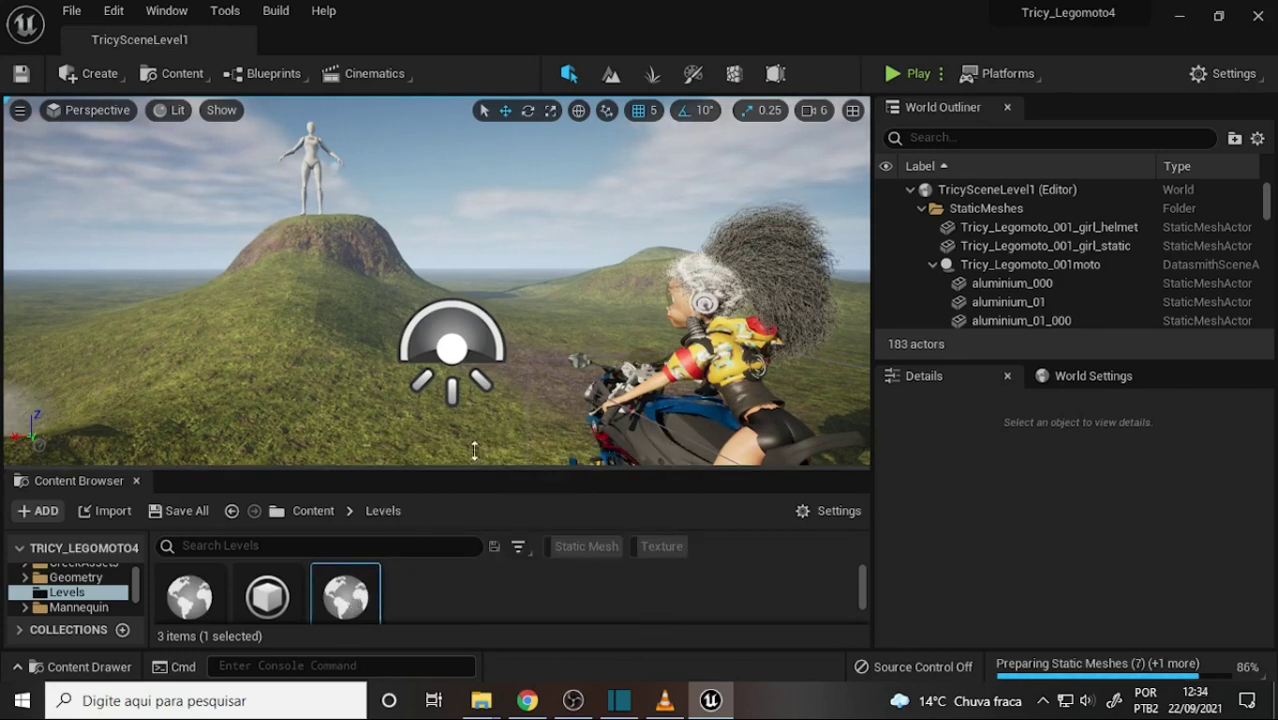
Enlarge the Content Browser and open Megascans > 3D_Assets > Nordic_Coastal_Cliff_vi5lcjpfa
drag(474, 414, 474, 417)
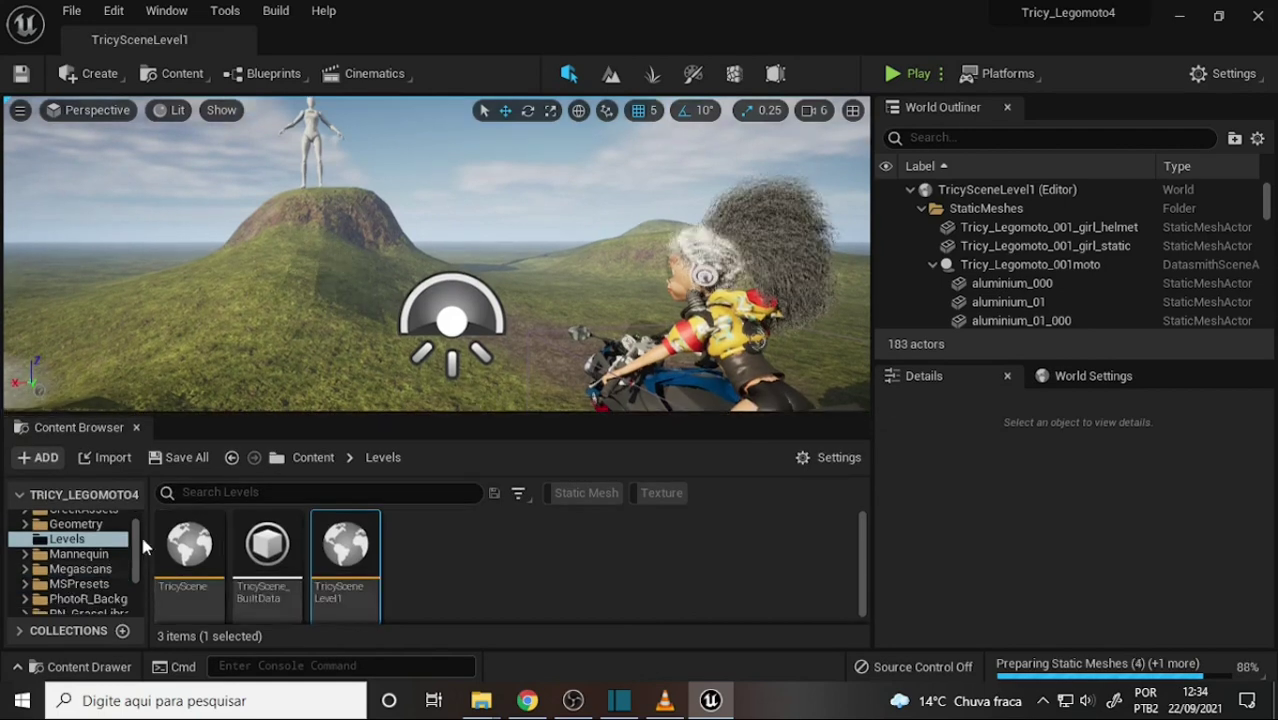
click(80, 569)
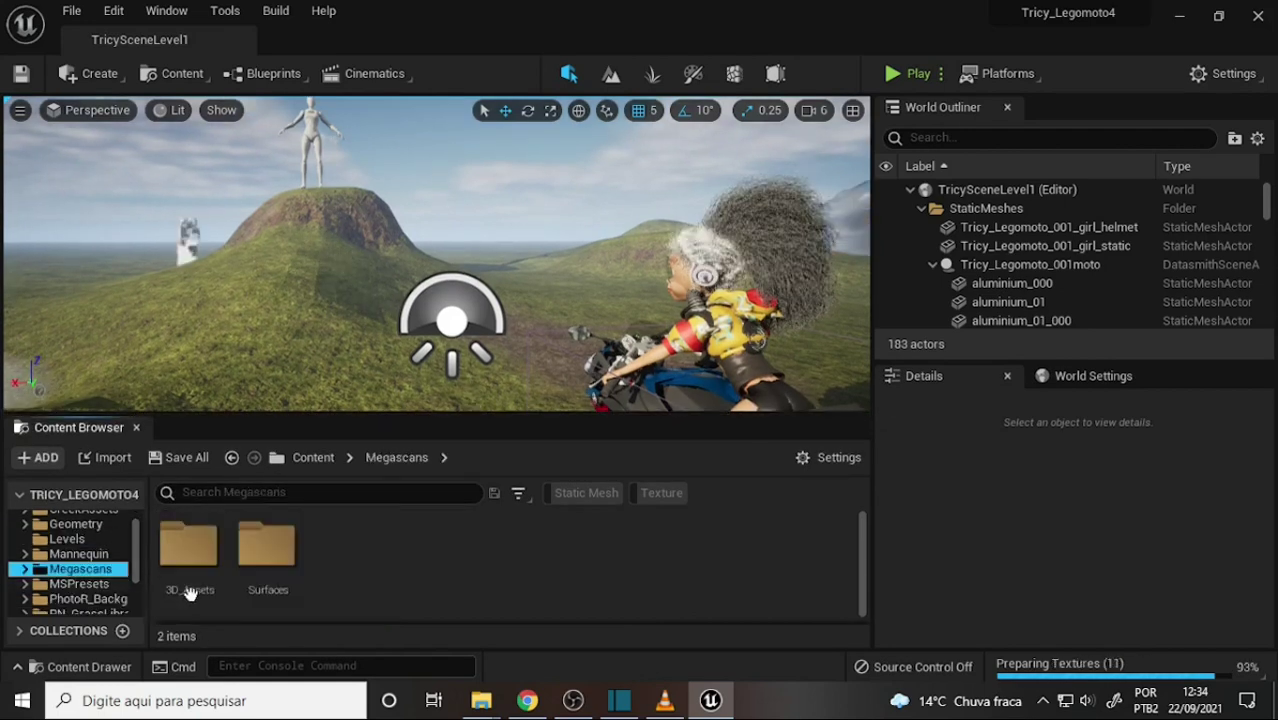
double_click(189, 560)
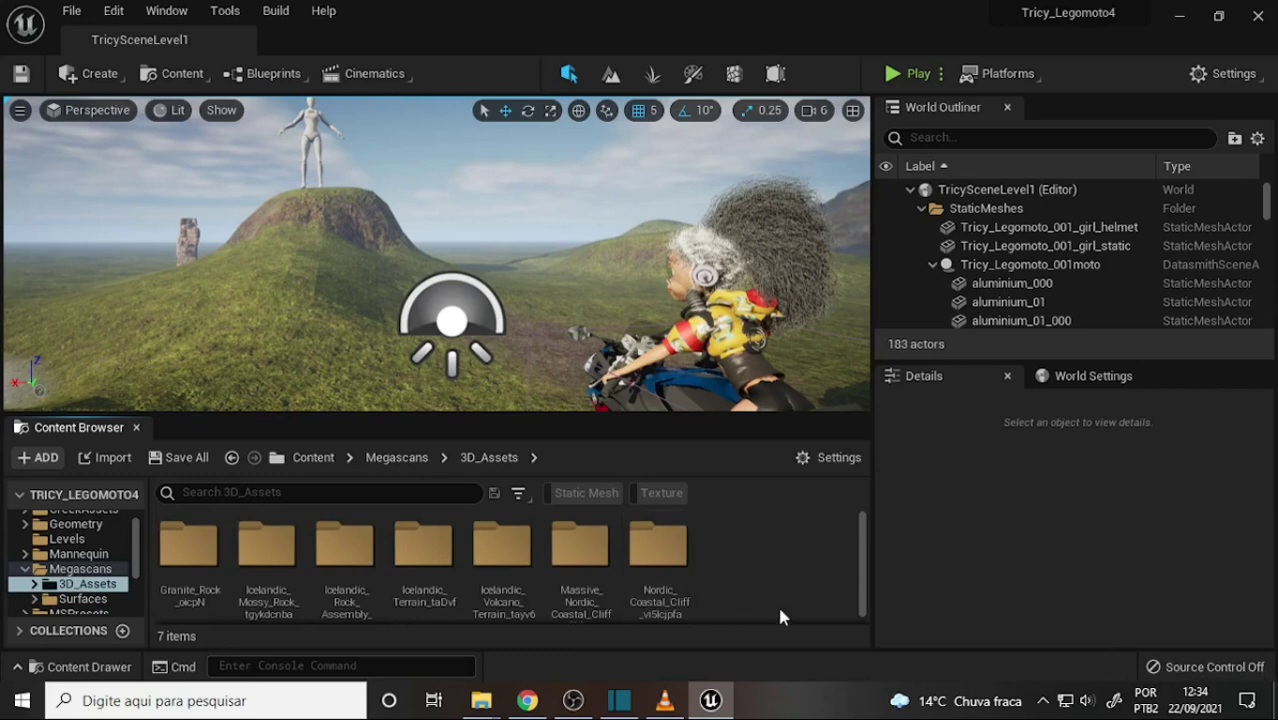
double_click(660, 545)
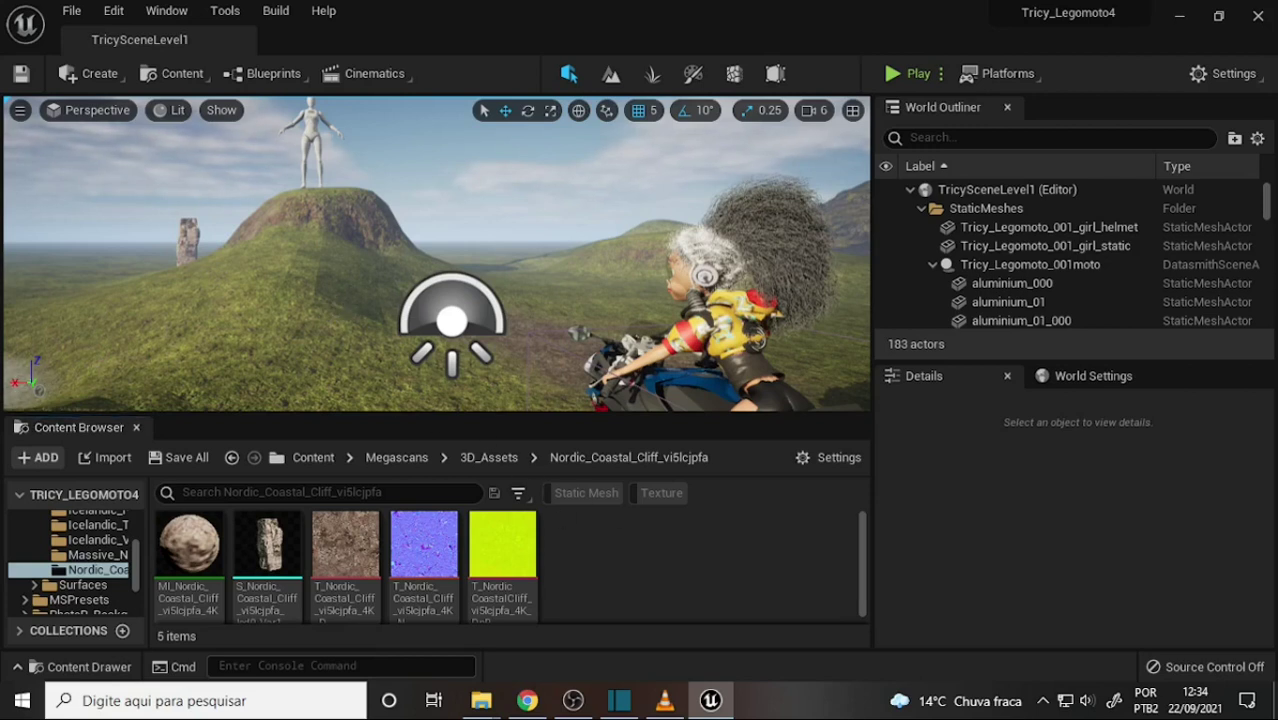
Fly the camera in game view to the rock pillar and open its material instance
drag(547, 253, 547, 253)
key(g)
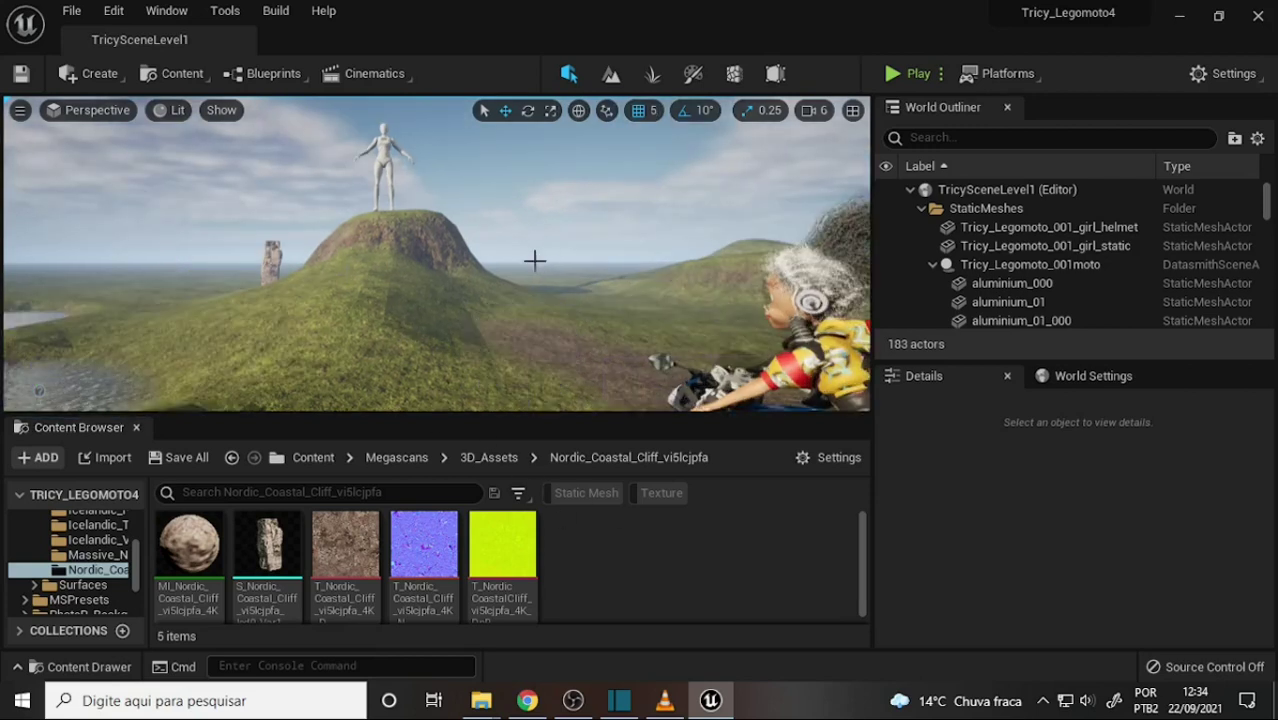
drag(504, 250, 513, 250)
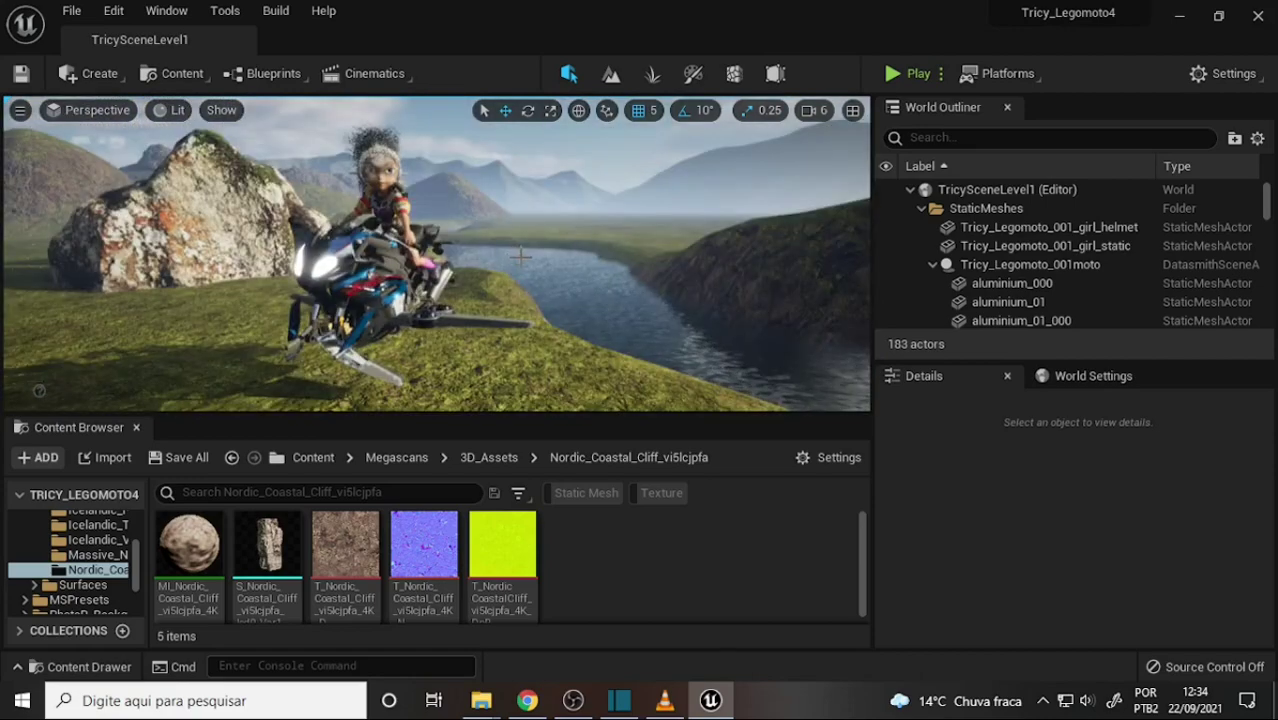
drag(513, 250, 521, 257)
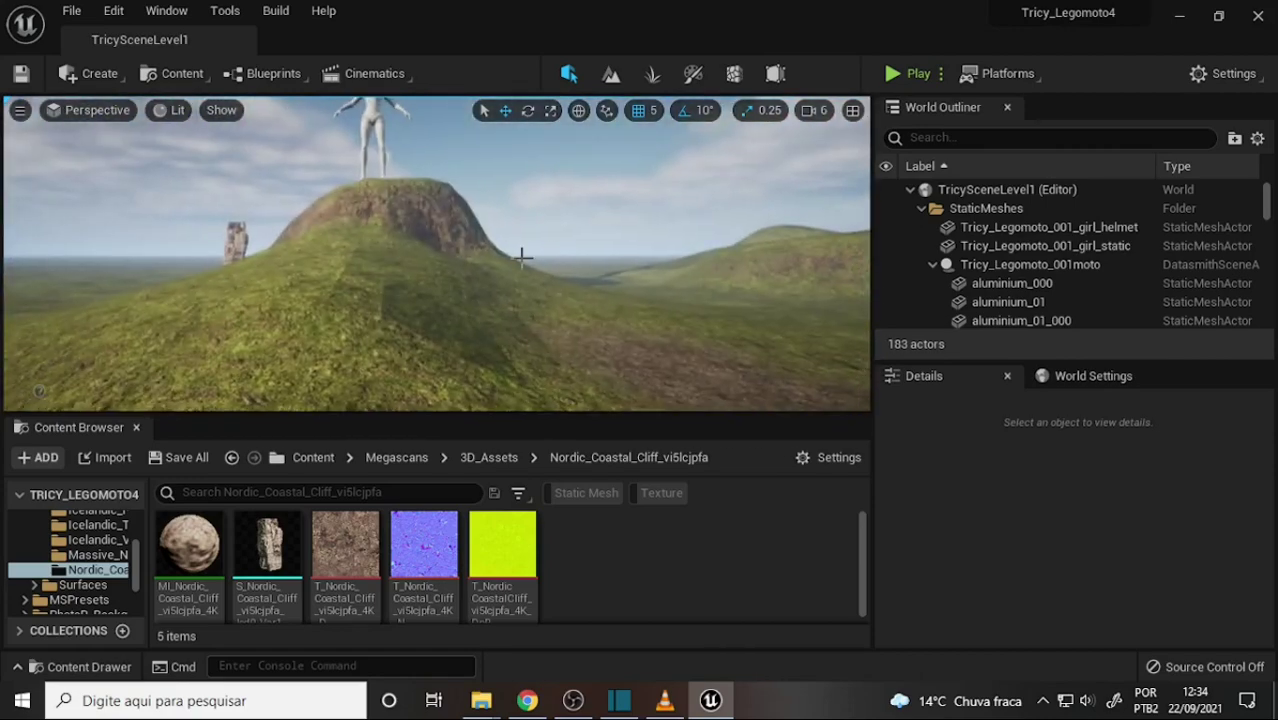
drag(404, 281, 405, 277)
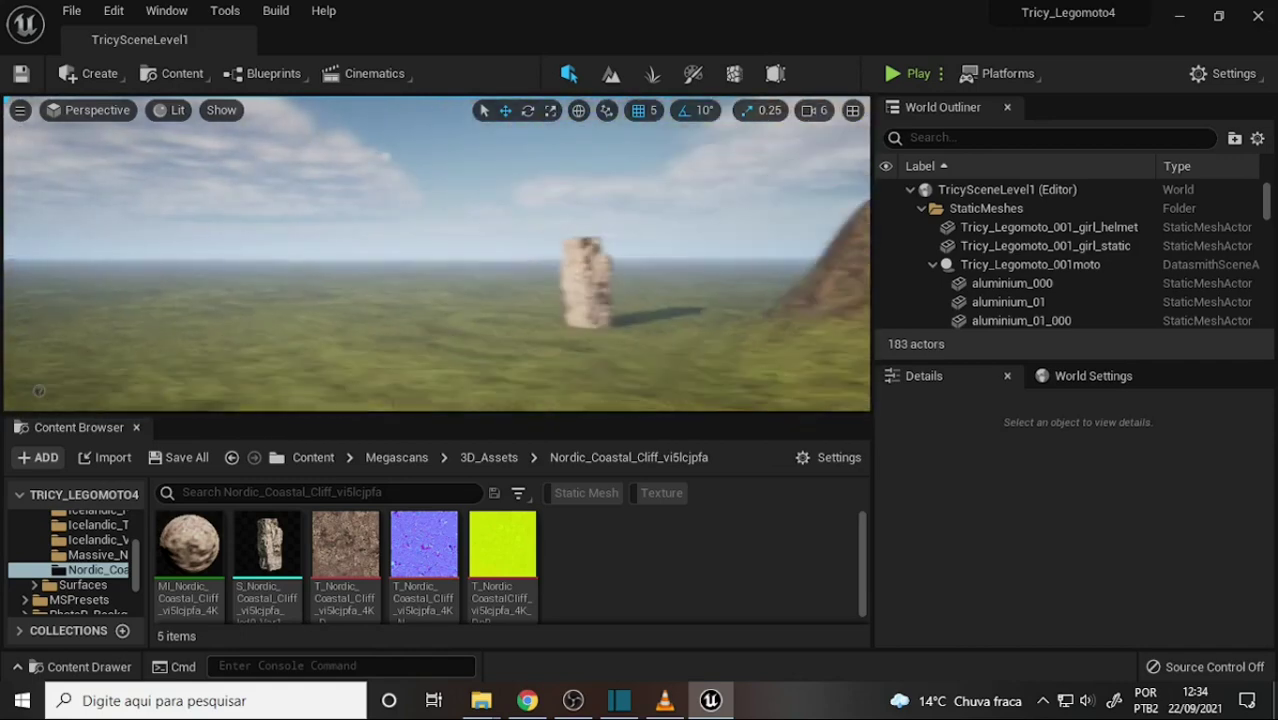
drag(501, 307, 535, 317)
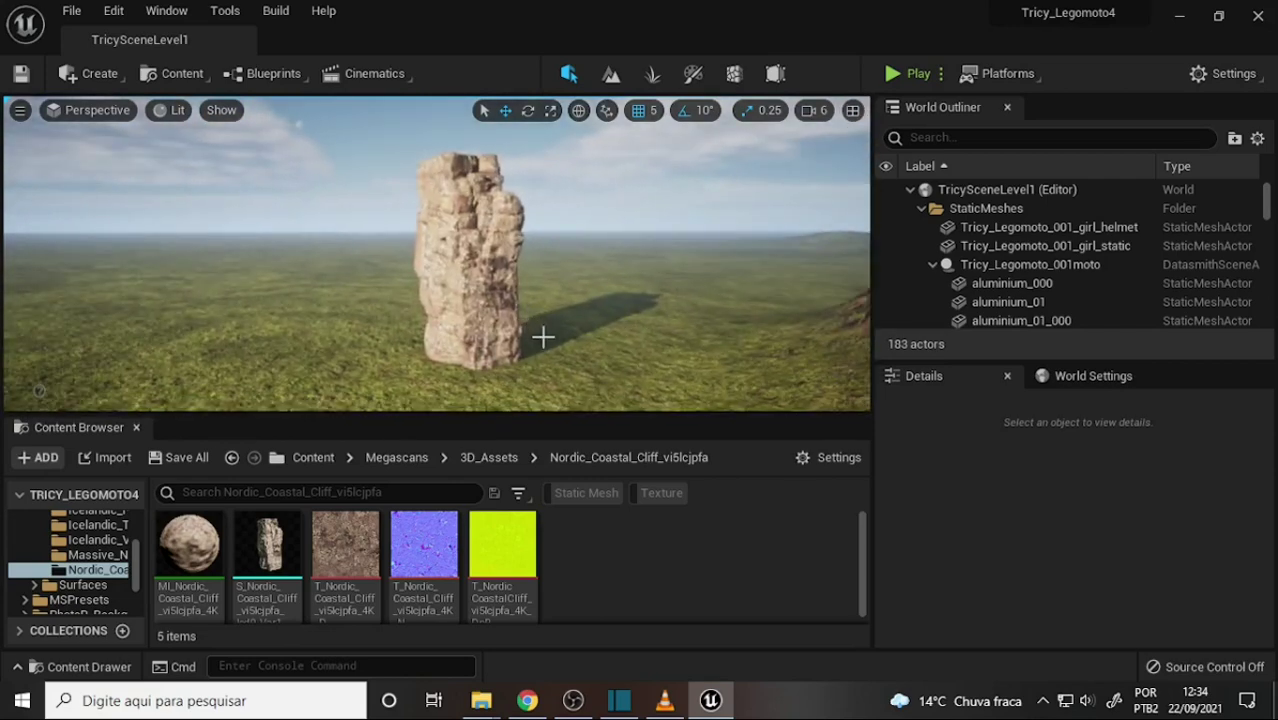
double_click(189, 545)
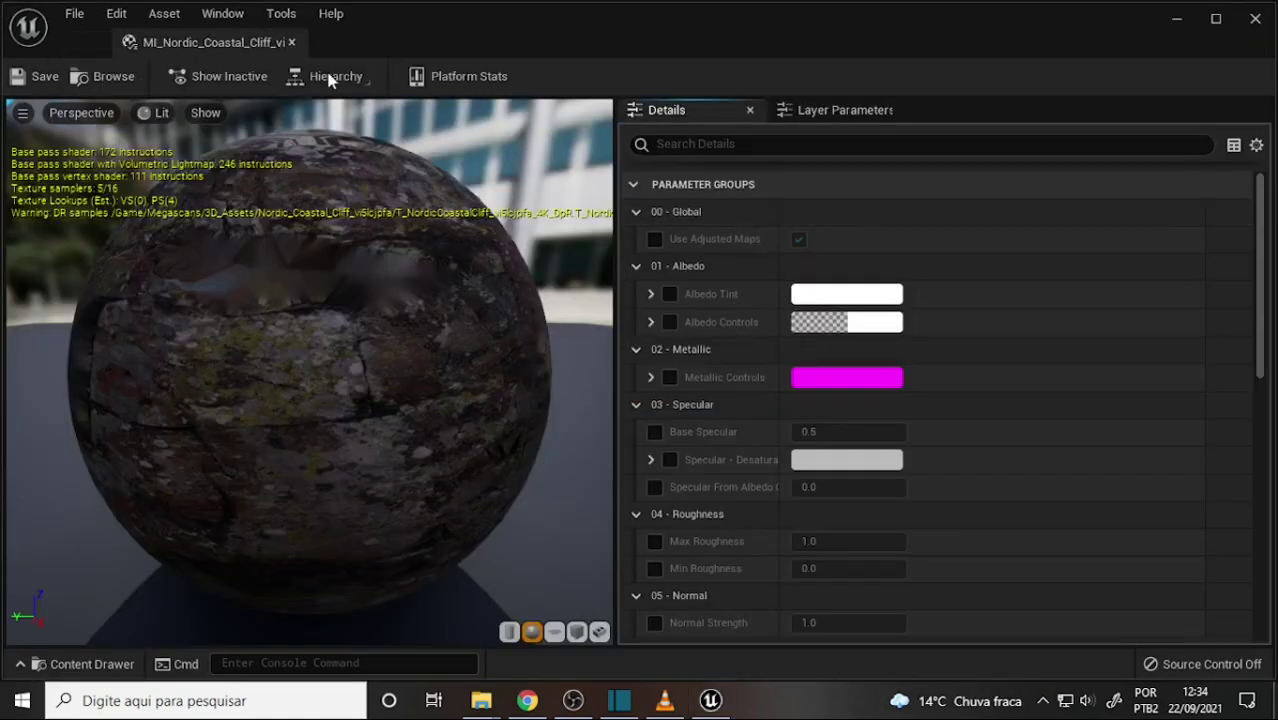
Float the material editor and open the parent material M_MS_Default_Material
drag(230, 42, 480, 190)
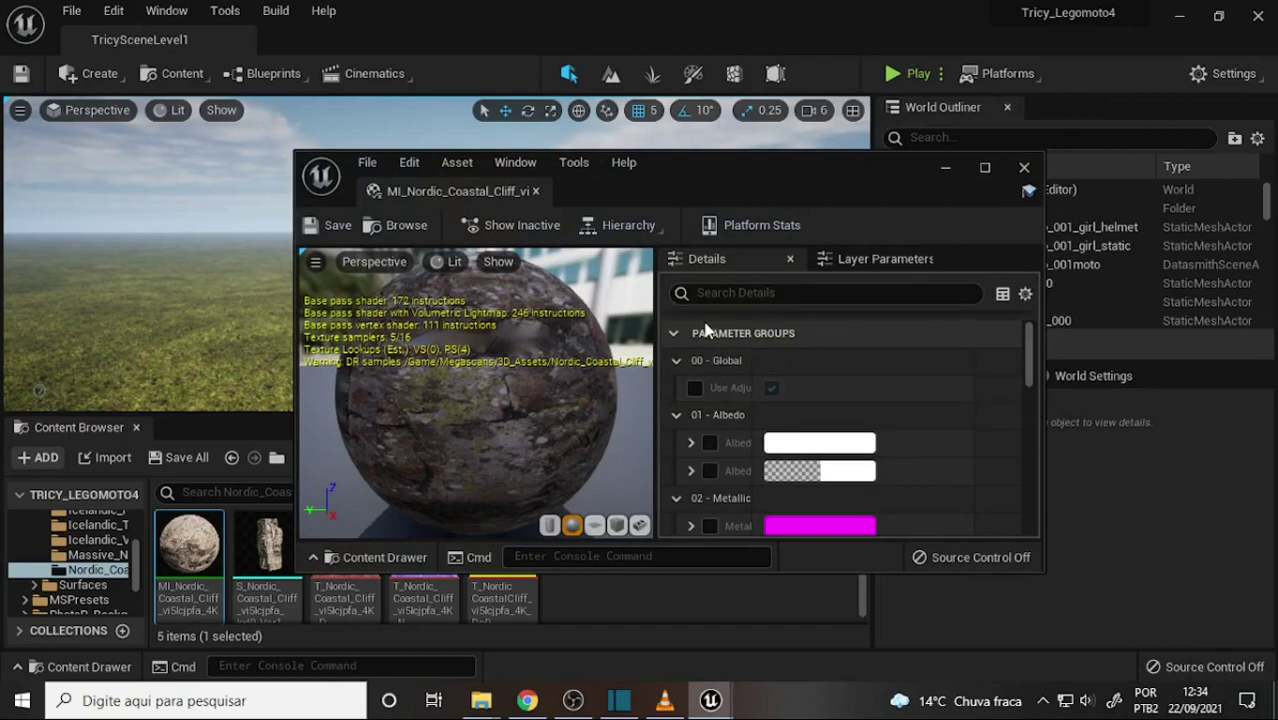
click(615, 228)
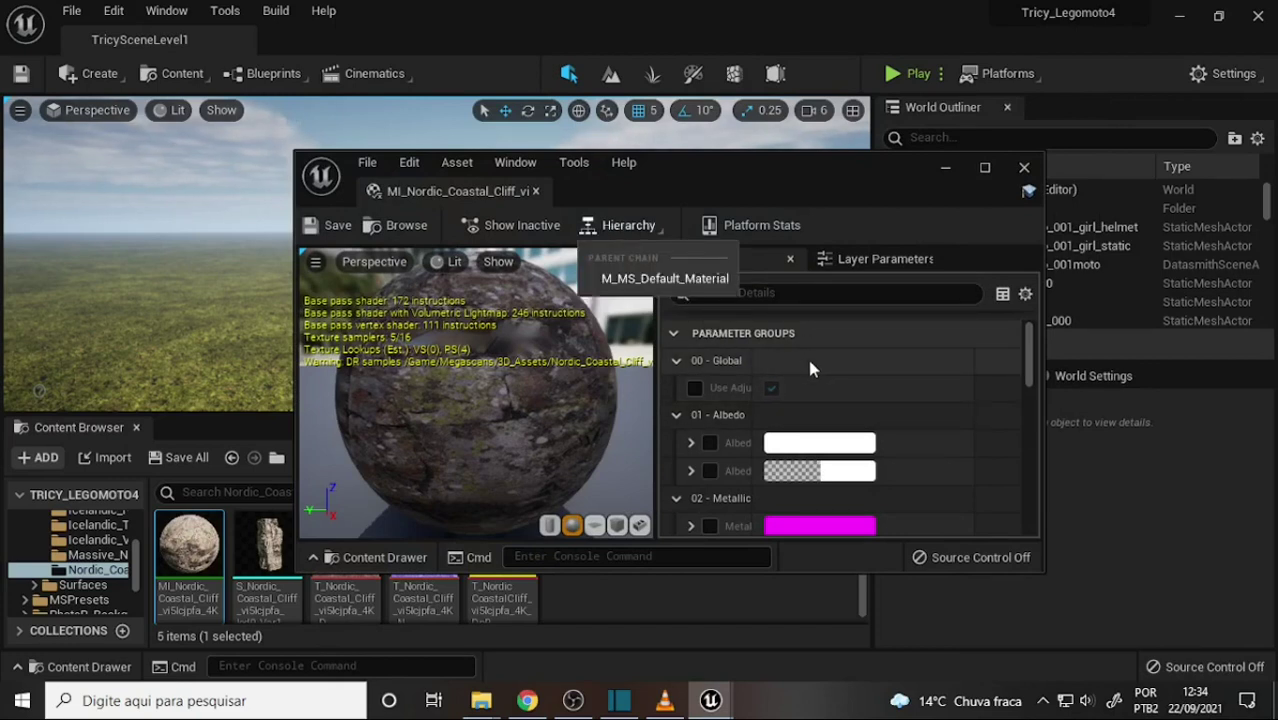
click(679, 282)
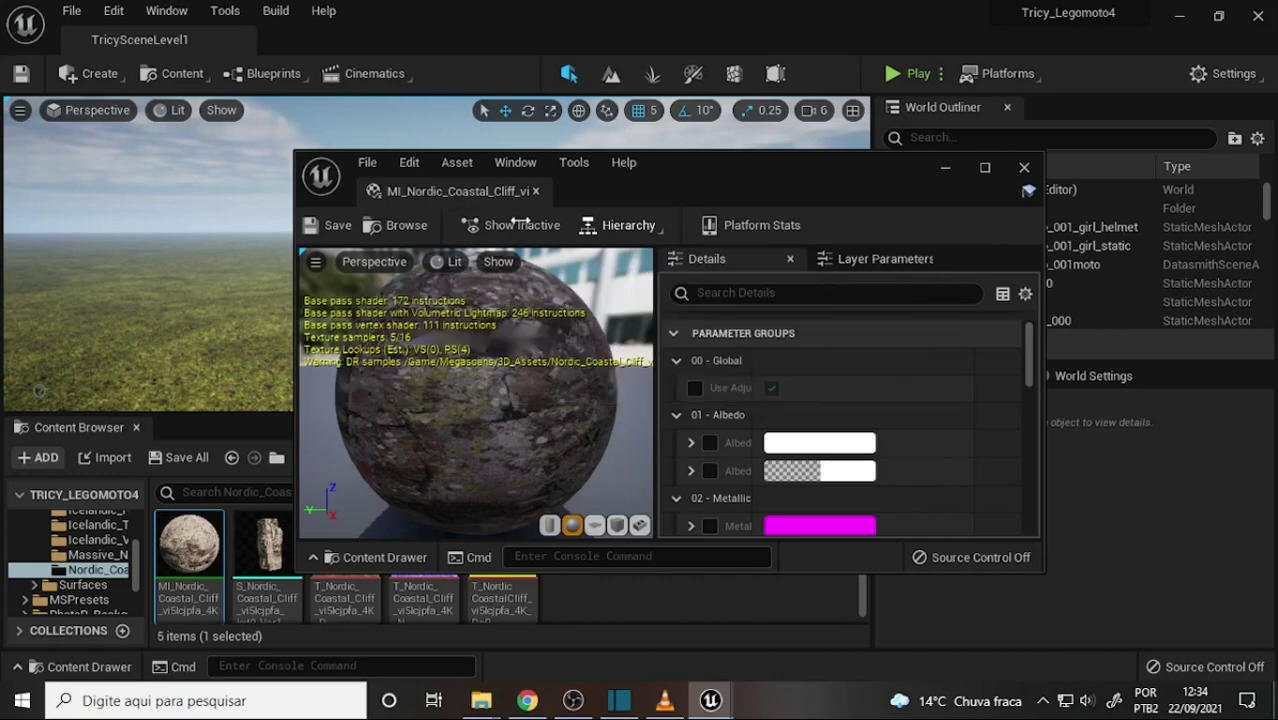
Browse the parent material graph, then return to the cliff material instance's parameters
scroll(850, 350, down, 2)
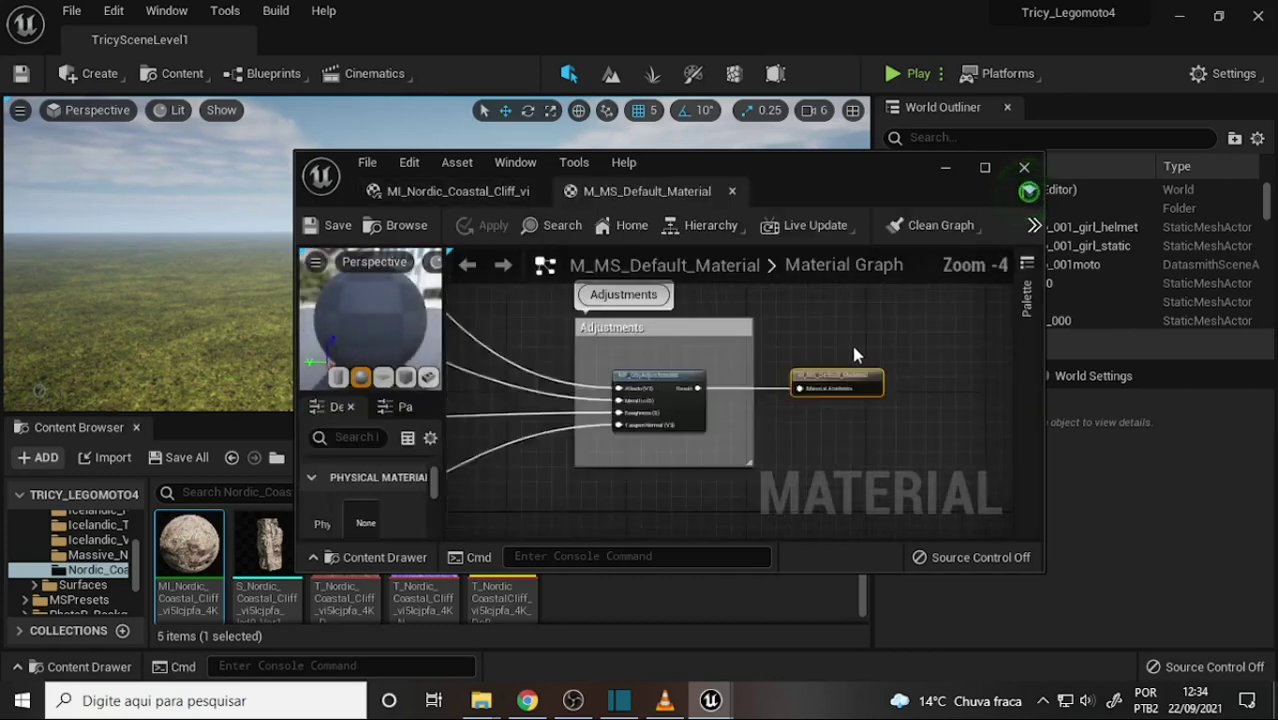
scroll(854, 352, down, 1)
scroll(848, 340, up, 5)
scroll(850, 345, down, 4)
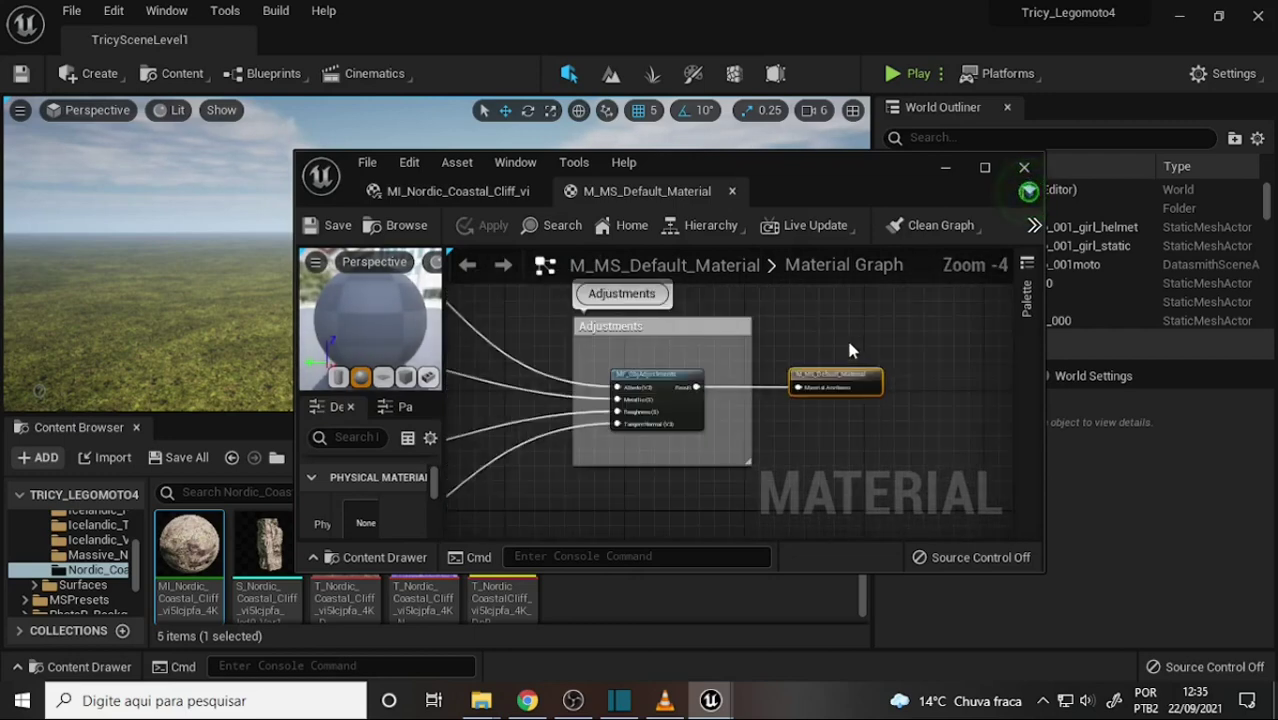
click(445, 191)
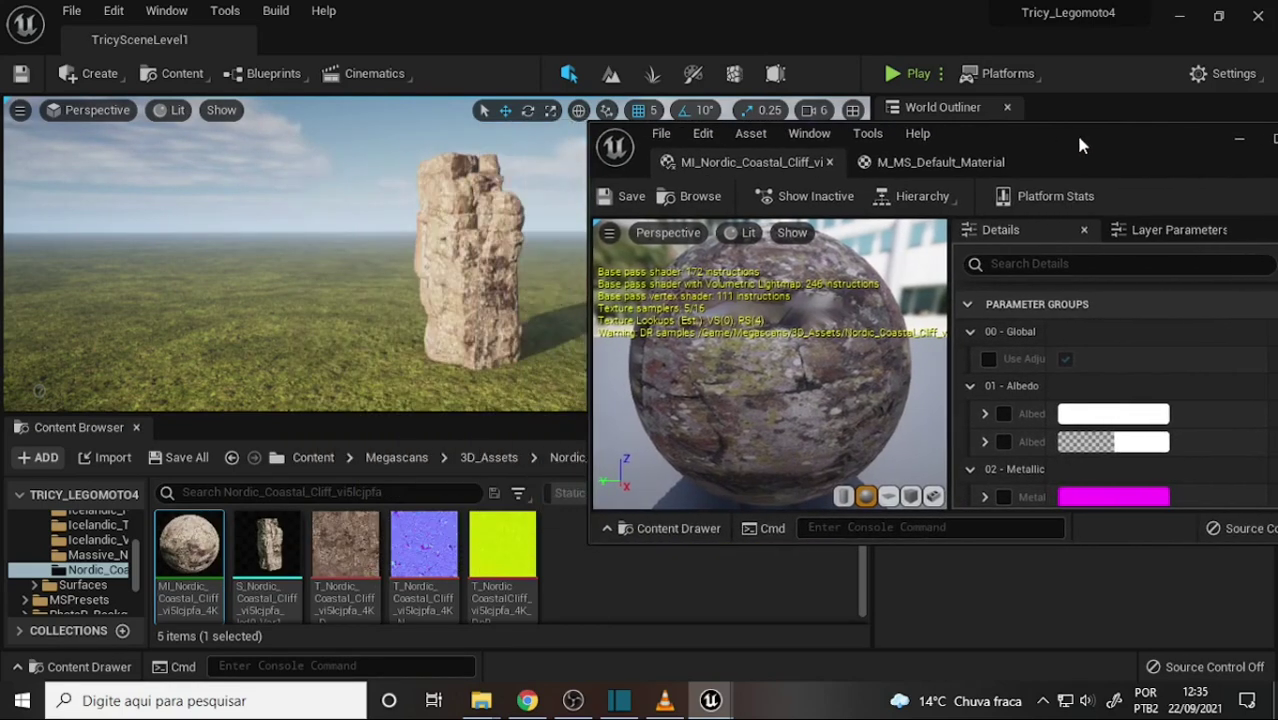
Move the material editor aside to reveal the rock and enable Use Adjusted Maps
drag(780, 175, 986, 128)
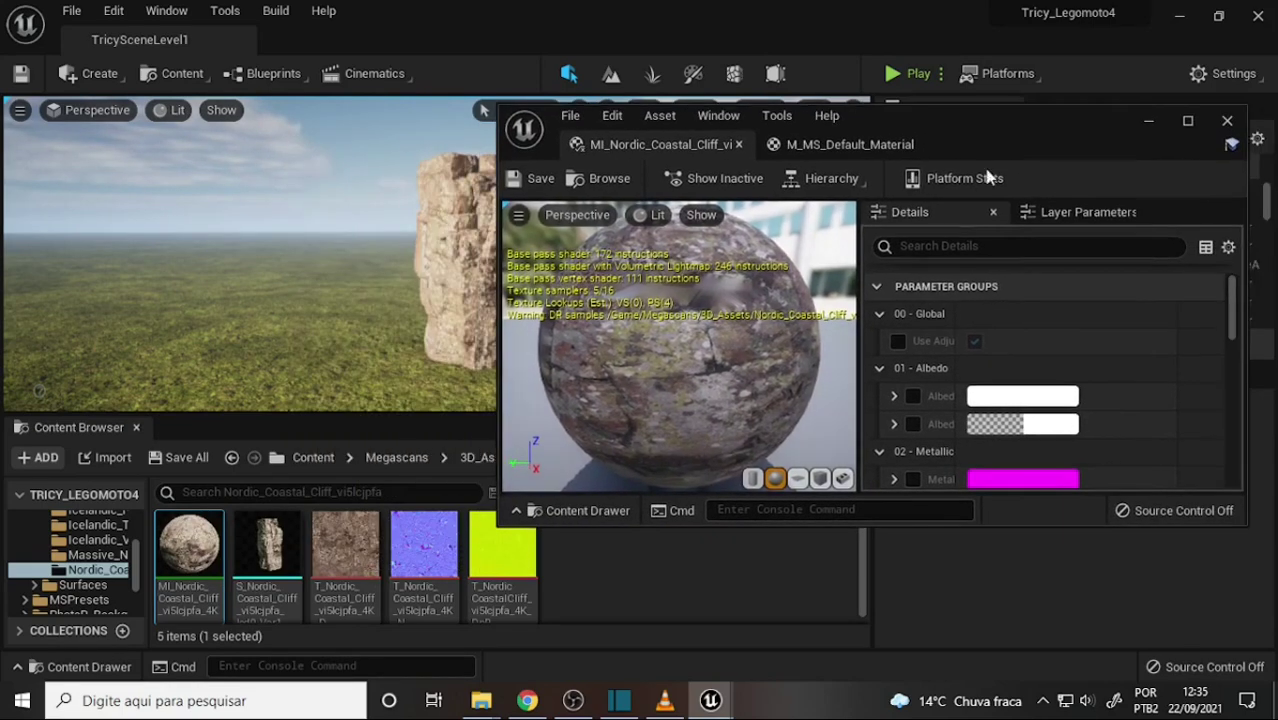
click(899, 342)
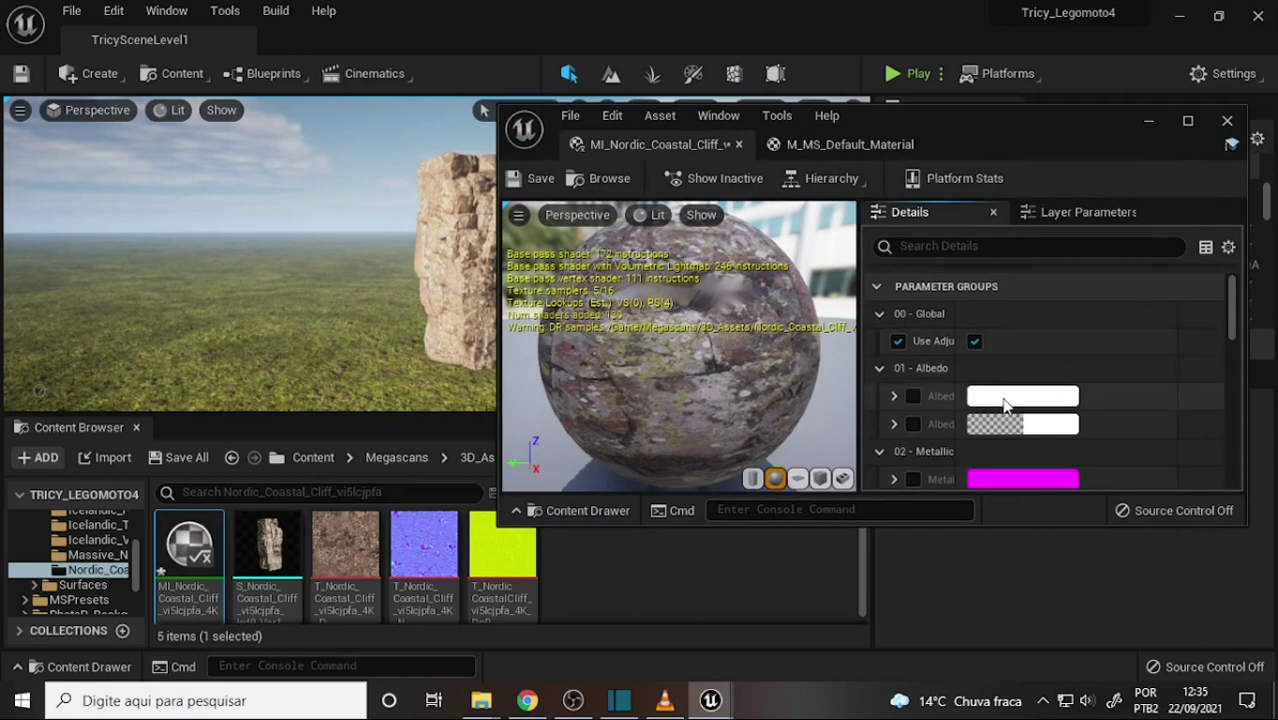
scroll(1094, 366, down, 1)
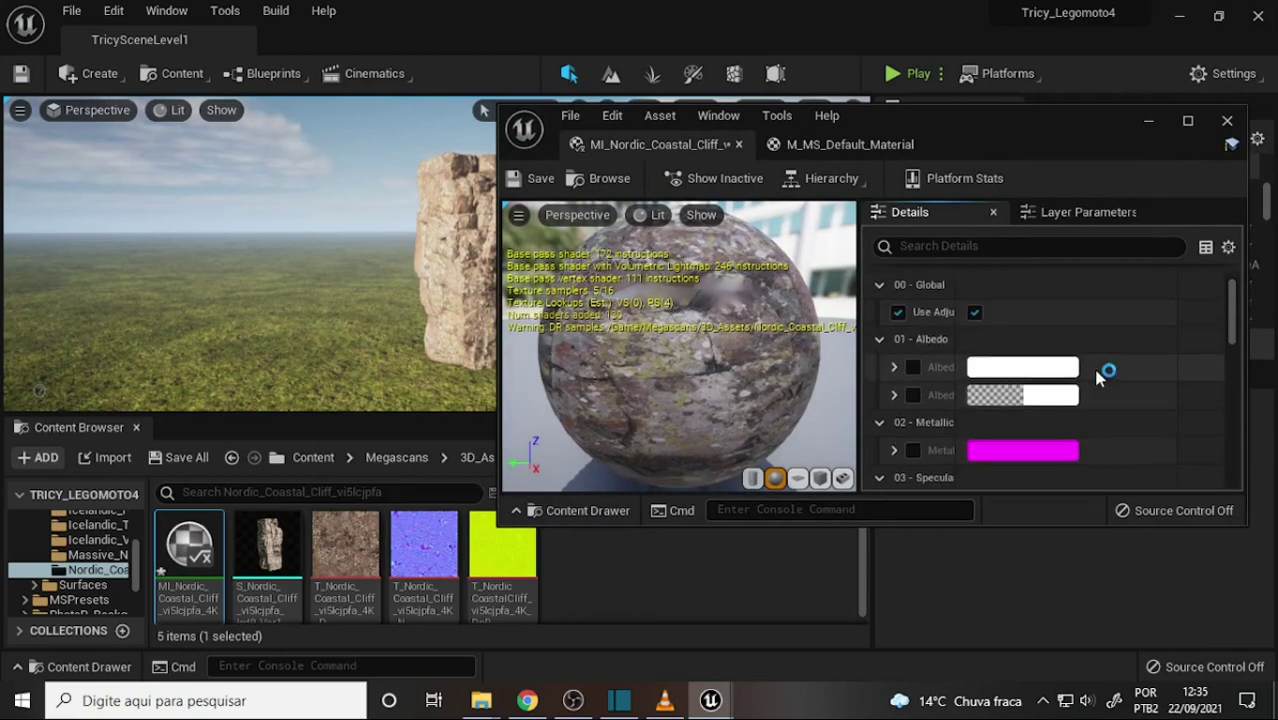
Enable the Albedo Tint override, preview a pink tint, then cancel to keep white
click(1019, 374)
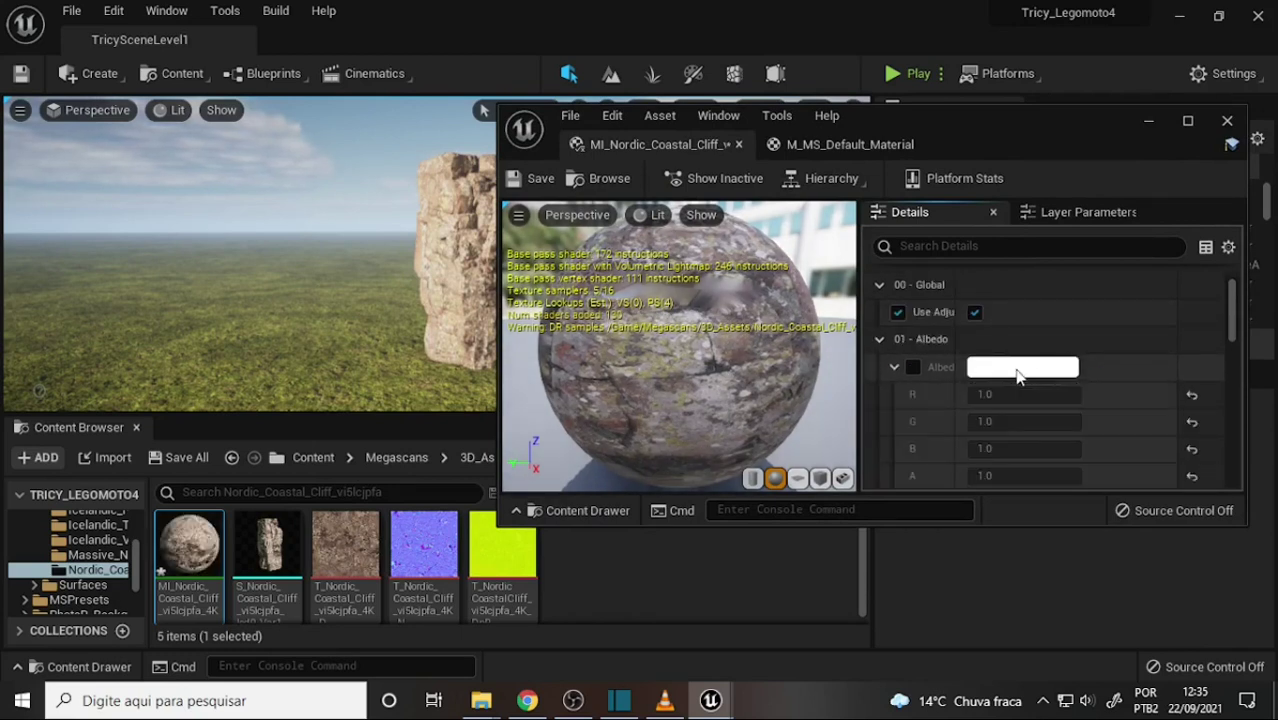
click(913, 367)
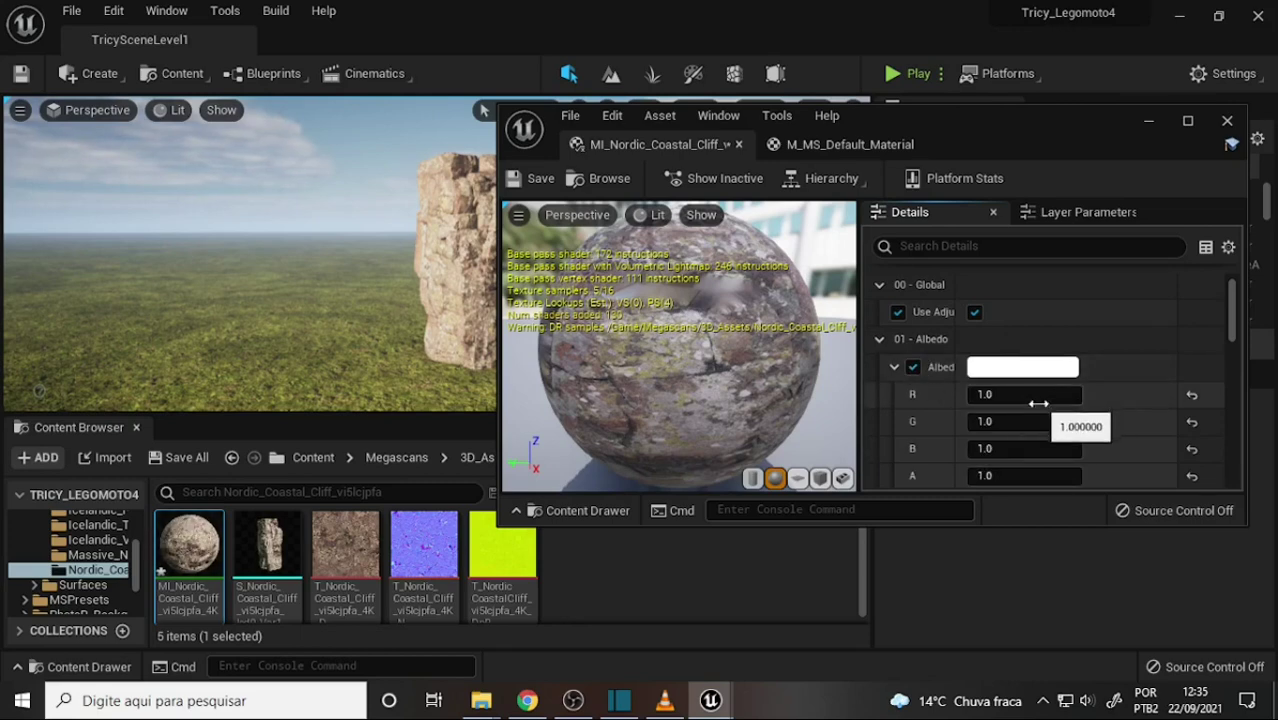
click(1016, 370)
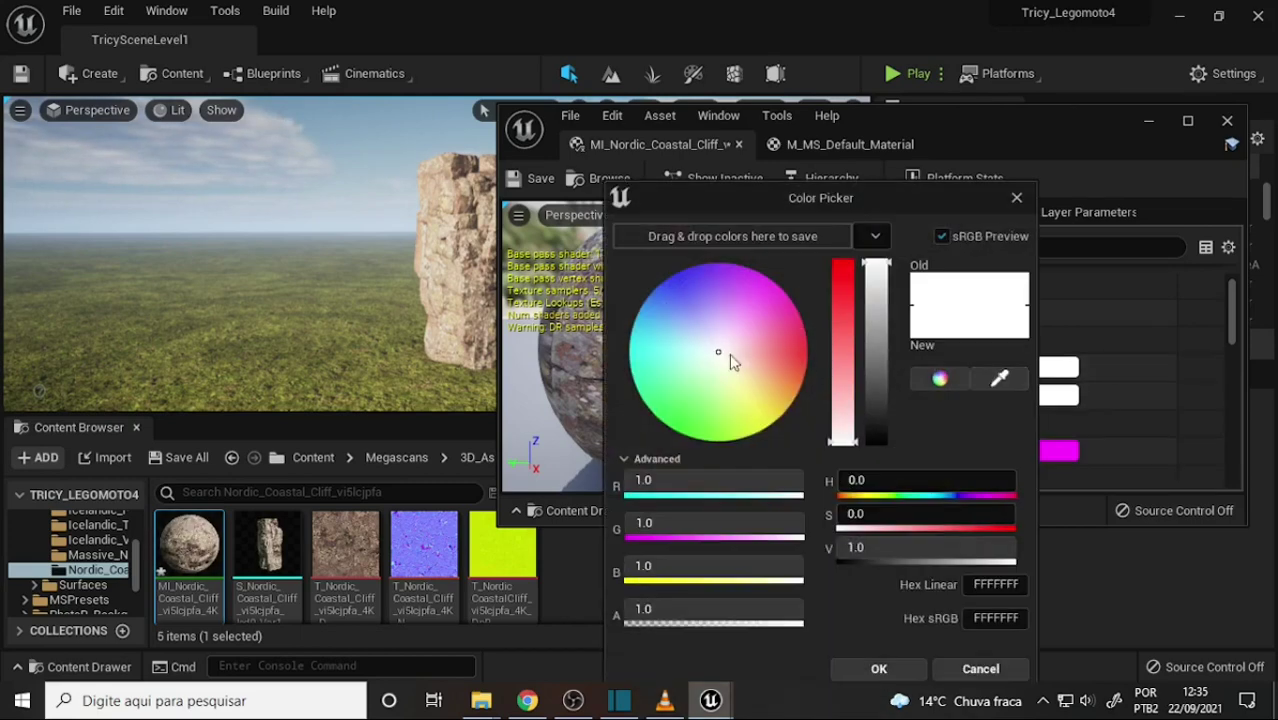
mouse_move(745, 350)
mouse_down()
mouse_move(771, 347)
mouse_move(726, 340)
mouse_up()
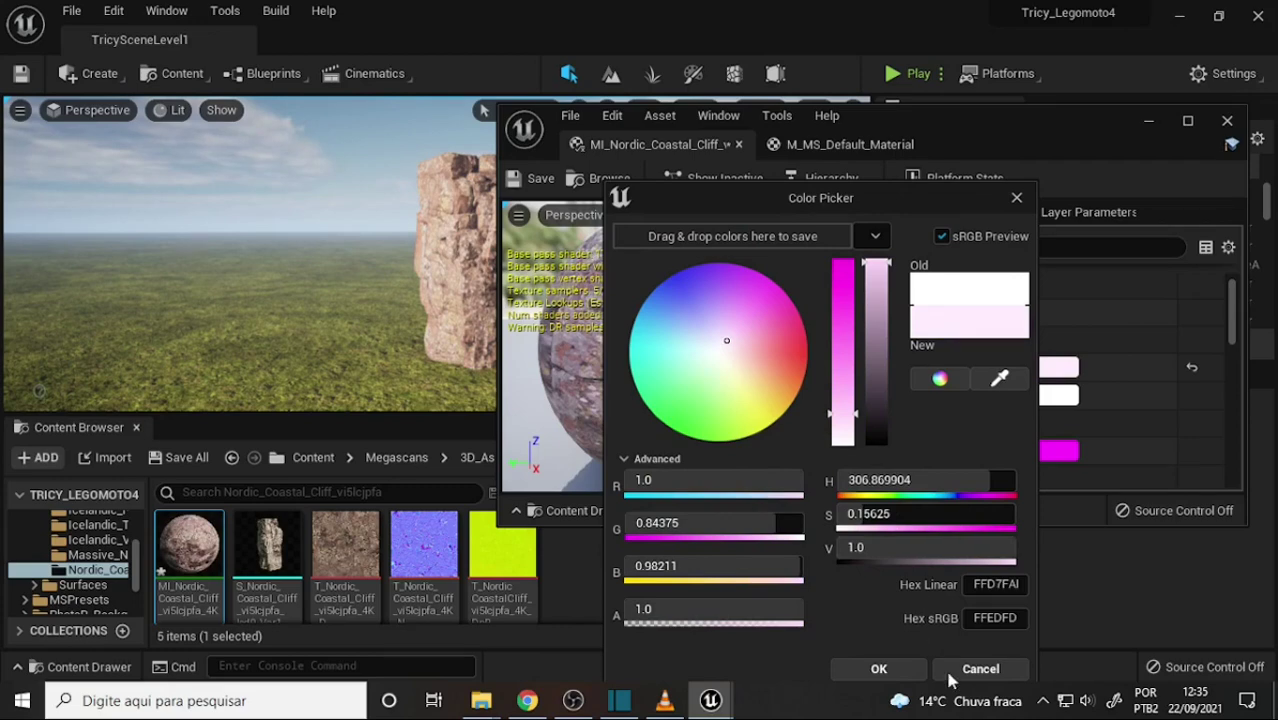
click(978, 669)
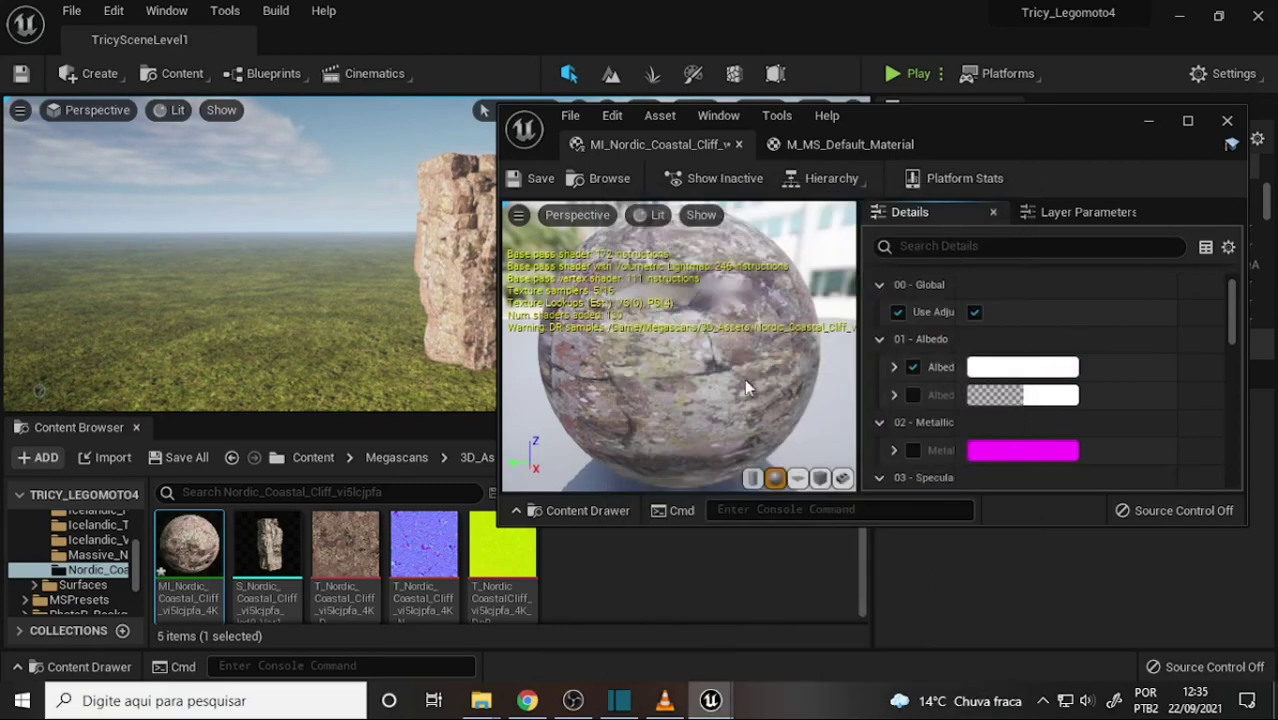
Reposition the material editor and widen the Details name column to show full parameter names
drag(978, 138, 670, 148)
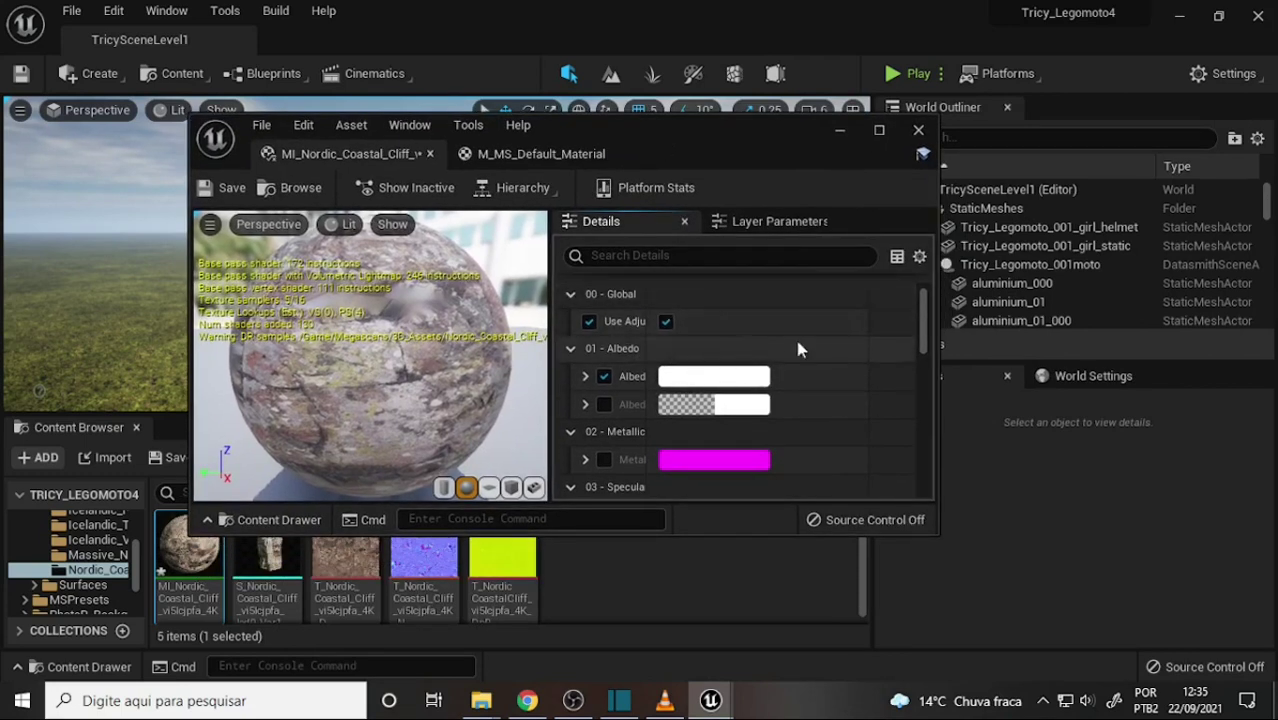
mouse_move(927, 311)
mouse_down()
mouse_move(925, 393)
mouse_move(927, 353)
mouse_up()
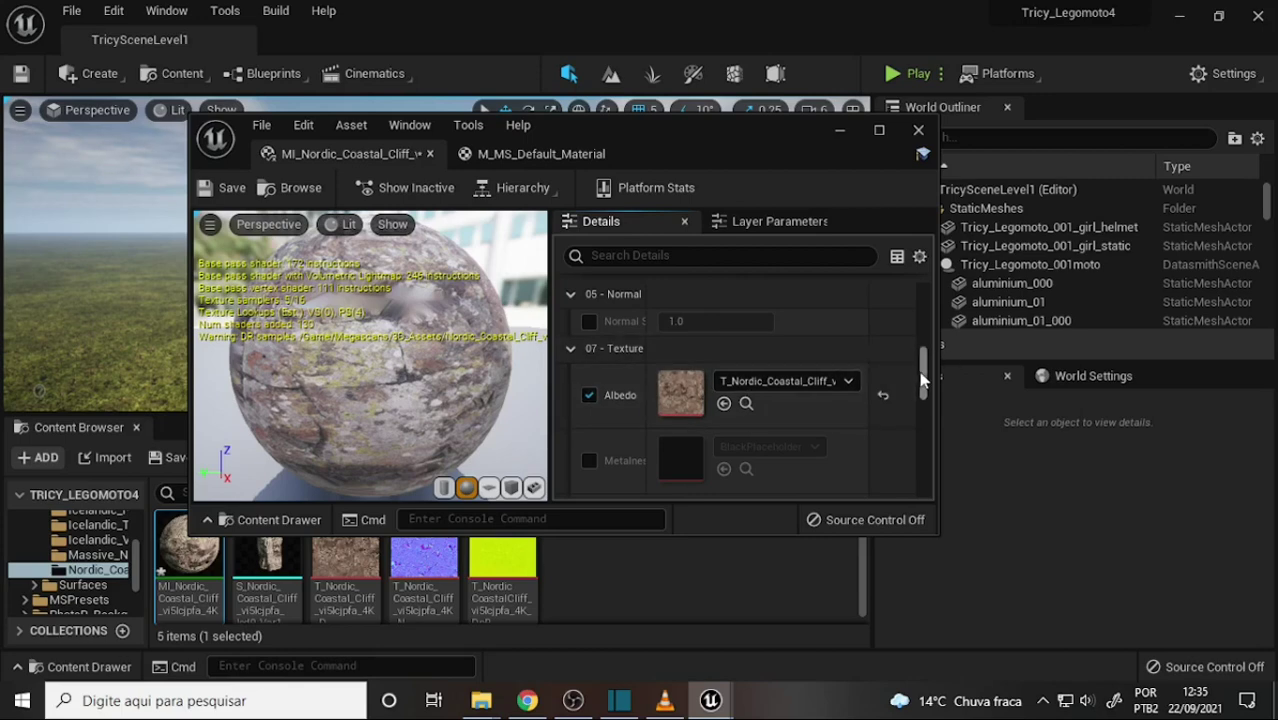
mouse_move(922, 380)
mouse_down()
mouse_move(925, 293)
mouse_move(934, 388)
mouse_move(925, 293)
mouse_up()
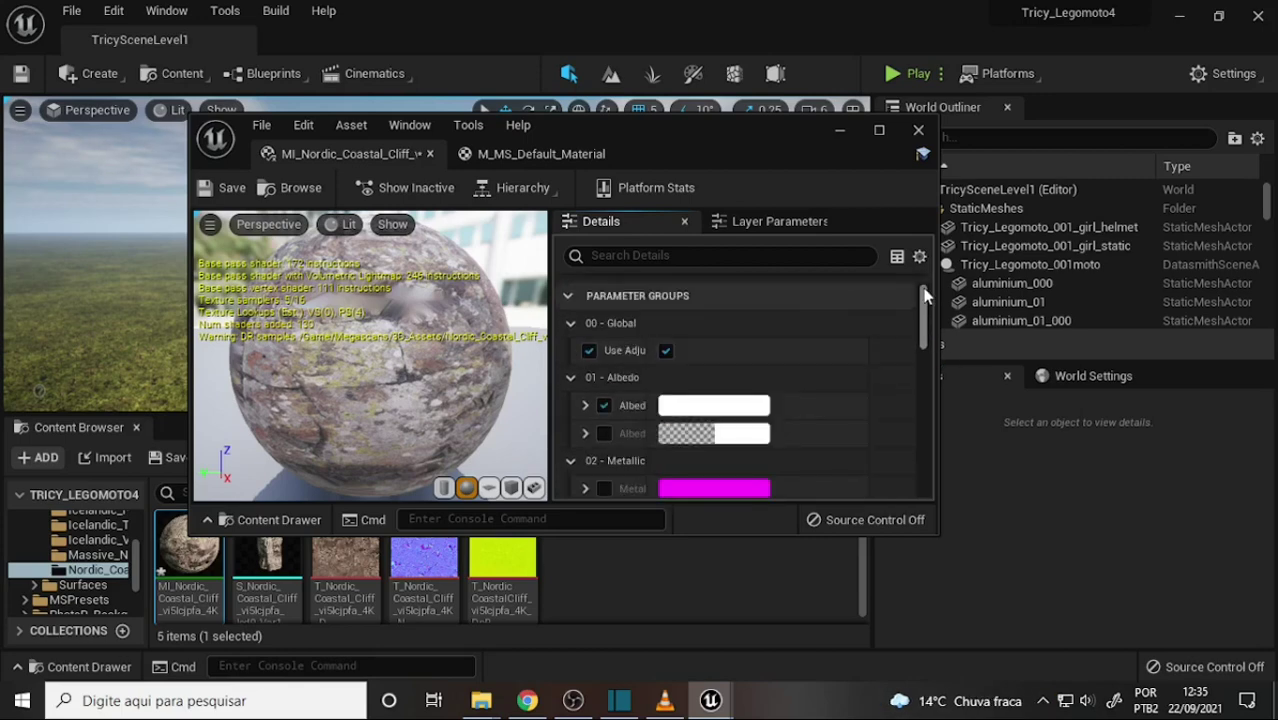
drag(236, 122, 525, 148)
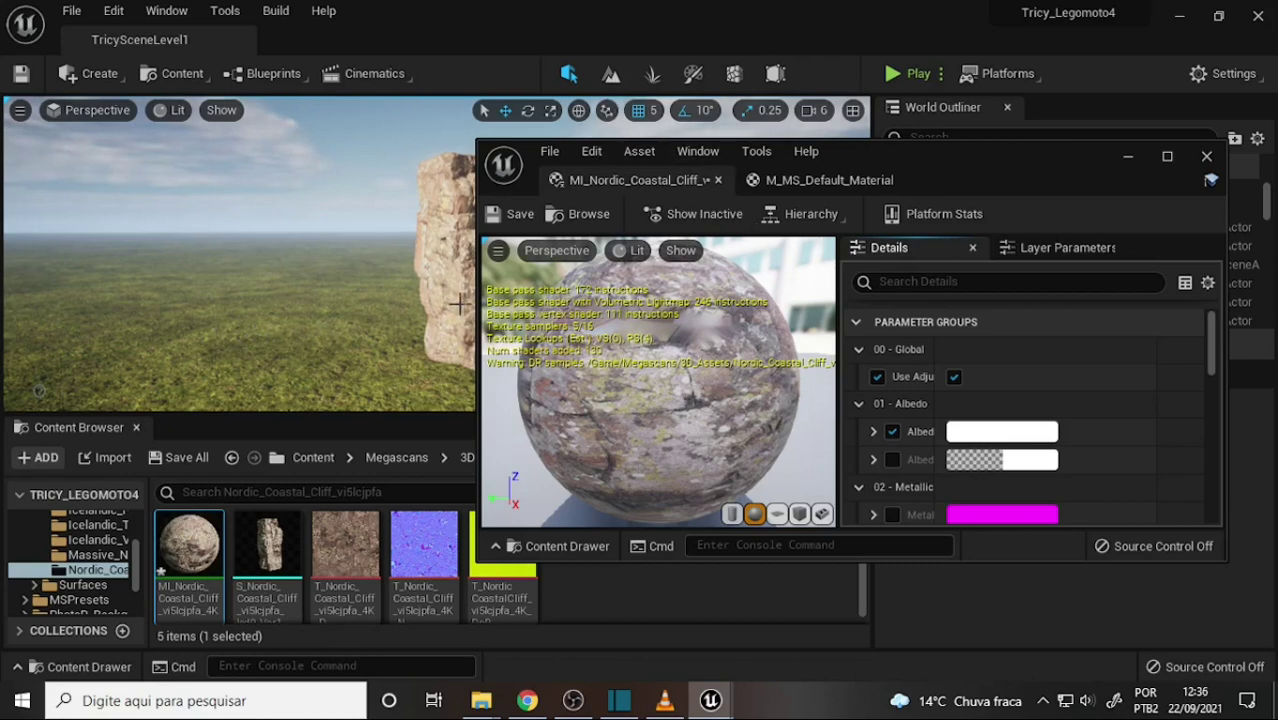
mouse_move(1212, 340)
mouse_down()
mouse_move(1220, 456)
mouse_move(1212, 325)
mouse_up()
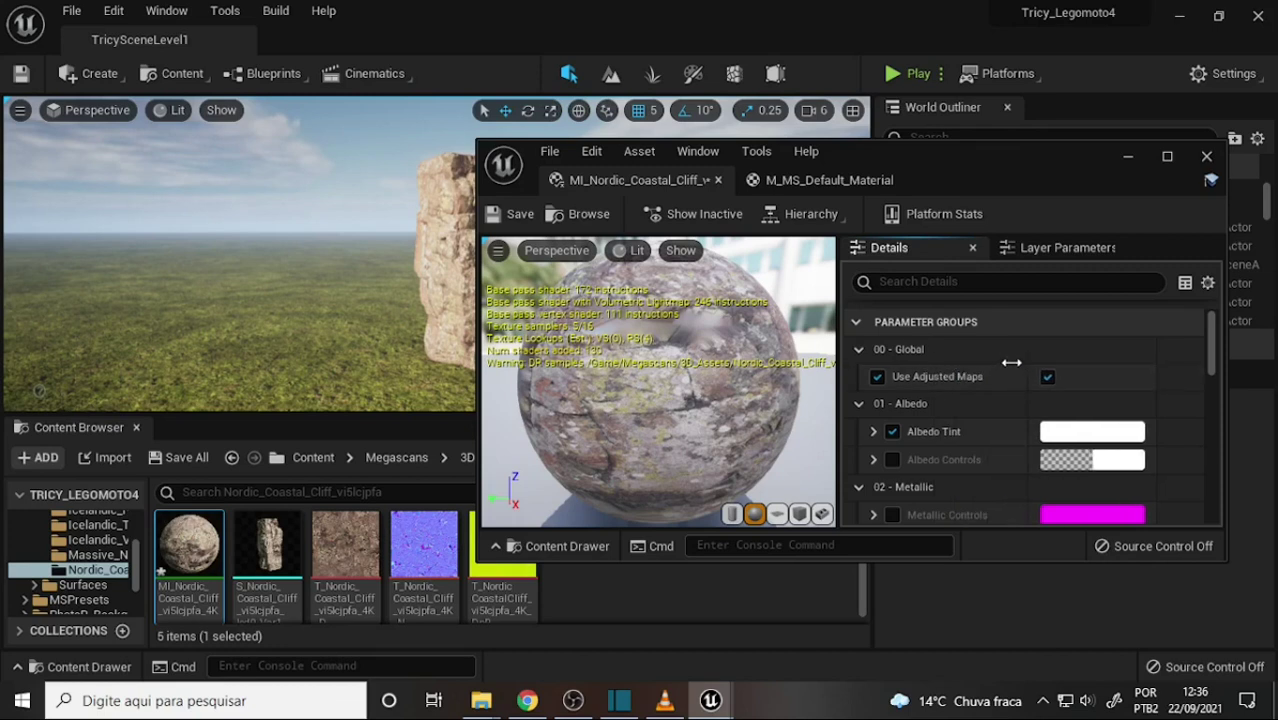
drag(934, 368, 1005, 372)
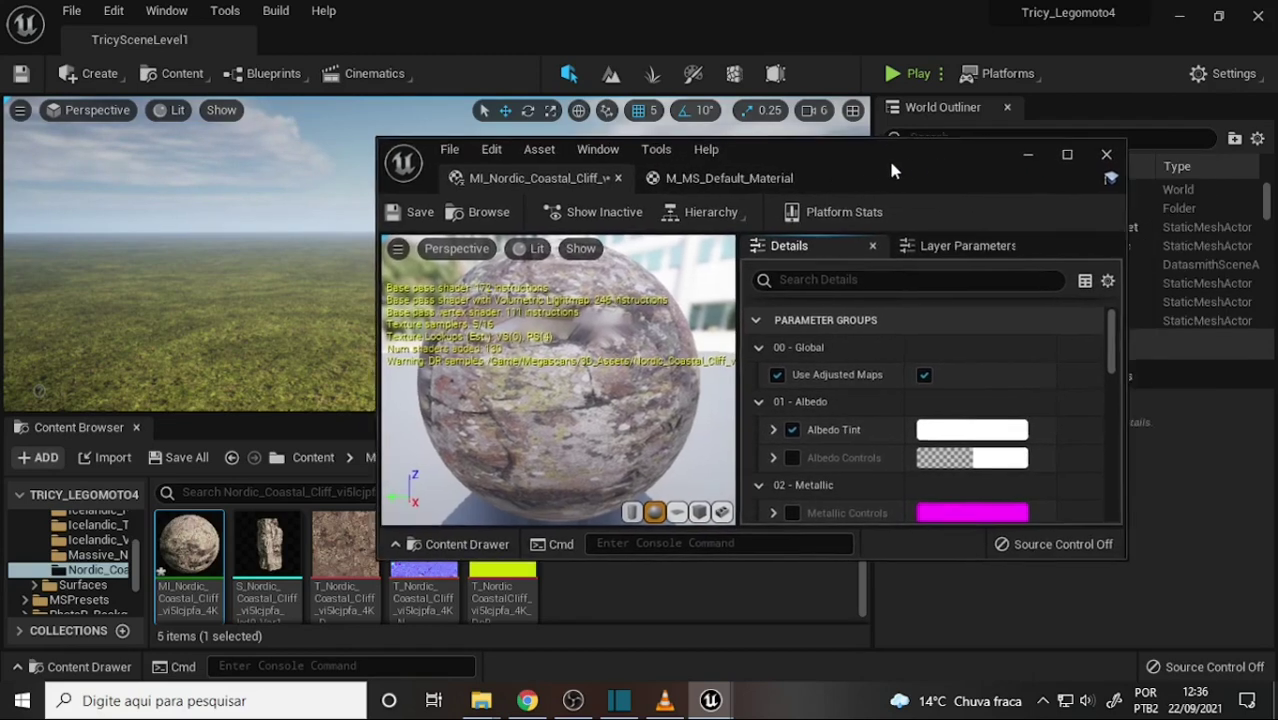
drag(993, 170, 923, 165)
Set OBS Studio aside and bring the MI_Nordic_Coastal_Cliff material instance editor back to the front
click(573, 701)
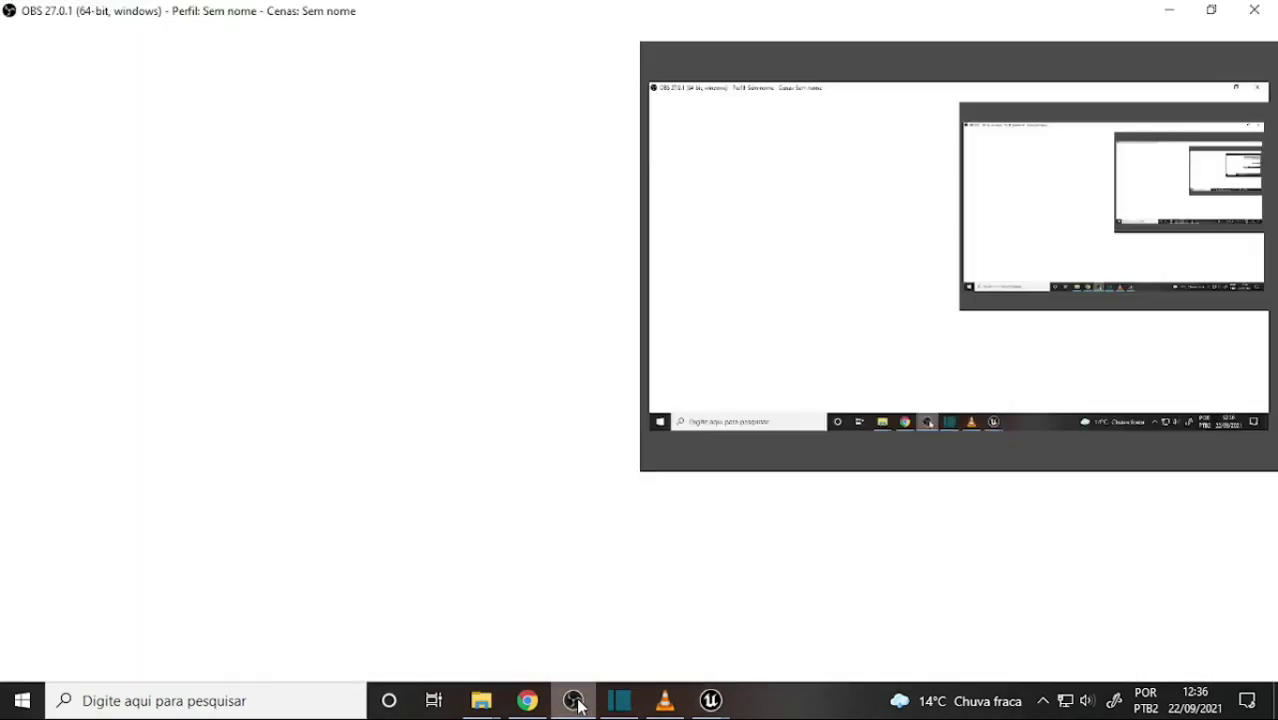
click(573, 701)
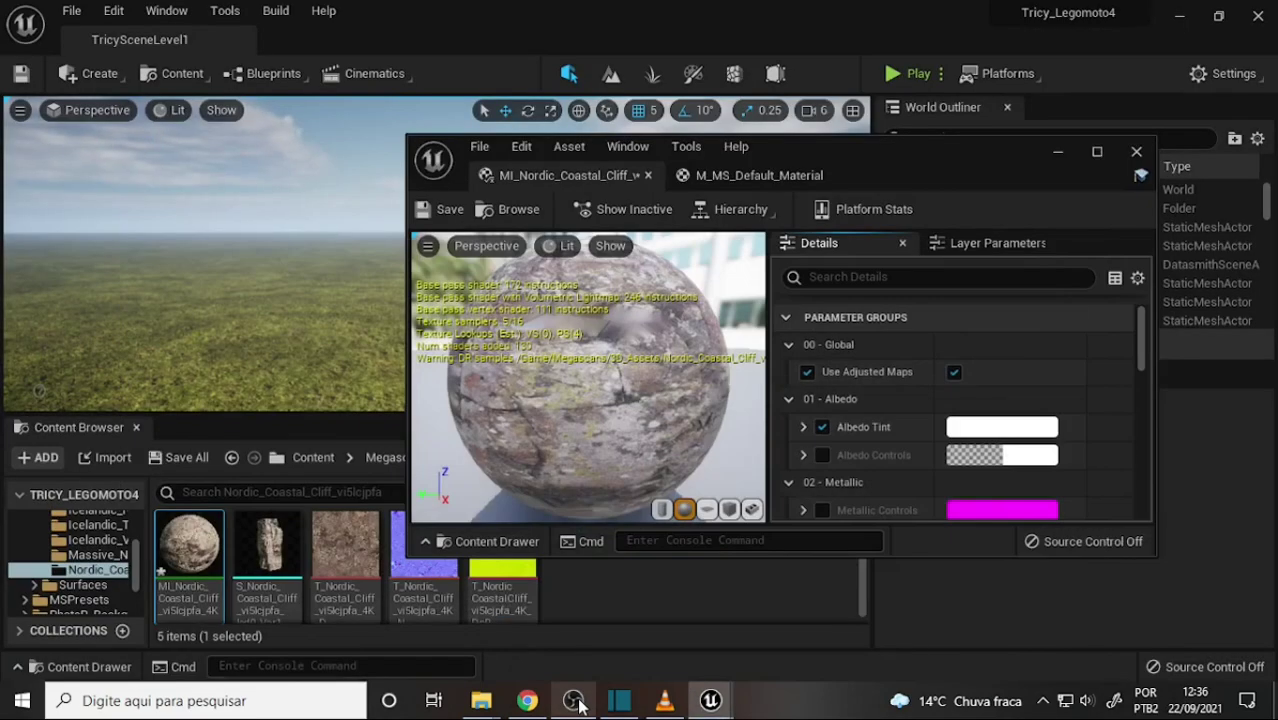
click(575, 701)
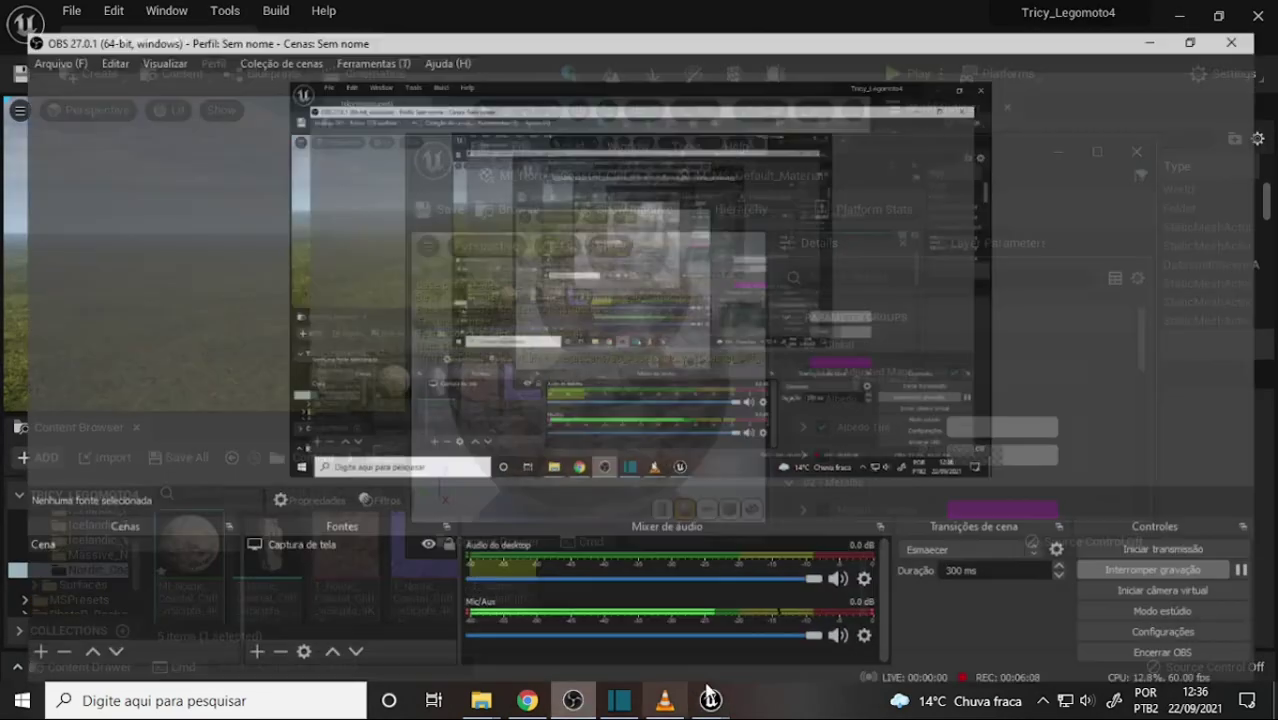
mouse_move(709, 703)
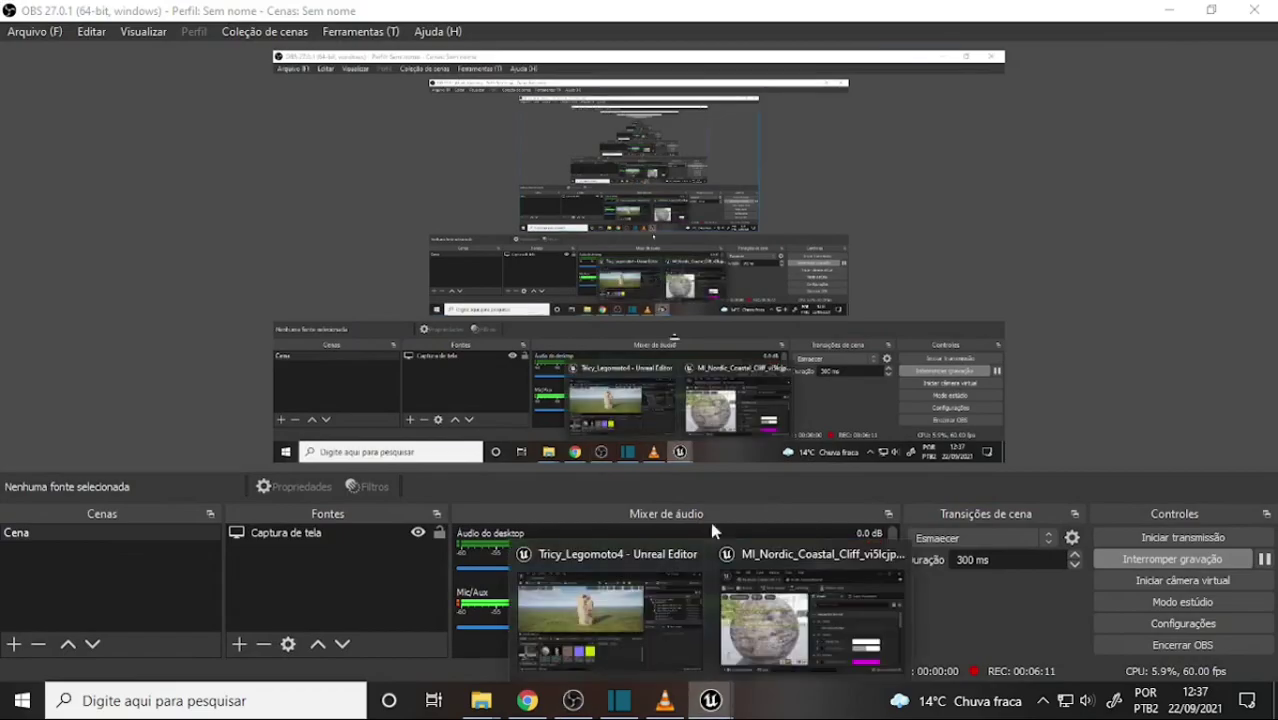
click(755, 590)
Frame the rock pillar in the viewport and enable the Albedo Controls override on the cliff material
drag(852, 140, 146, 166)
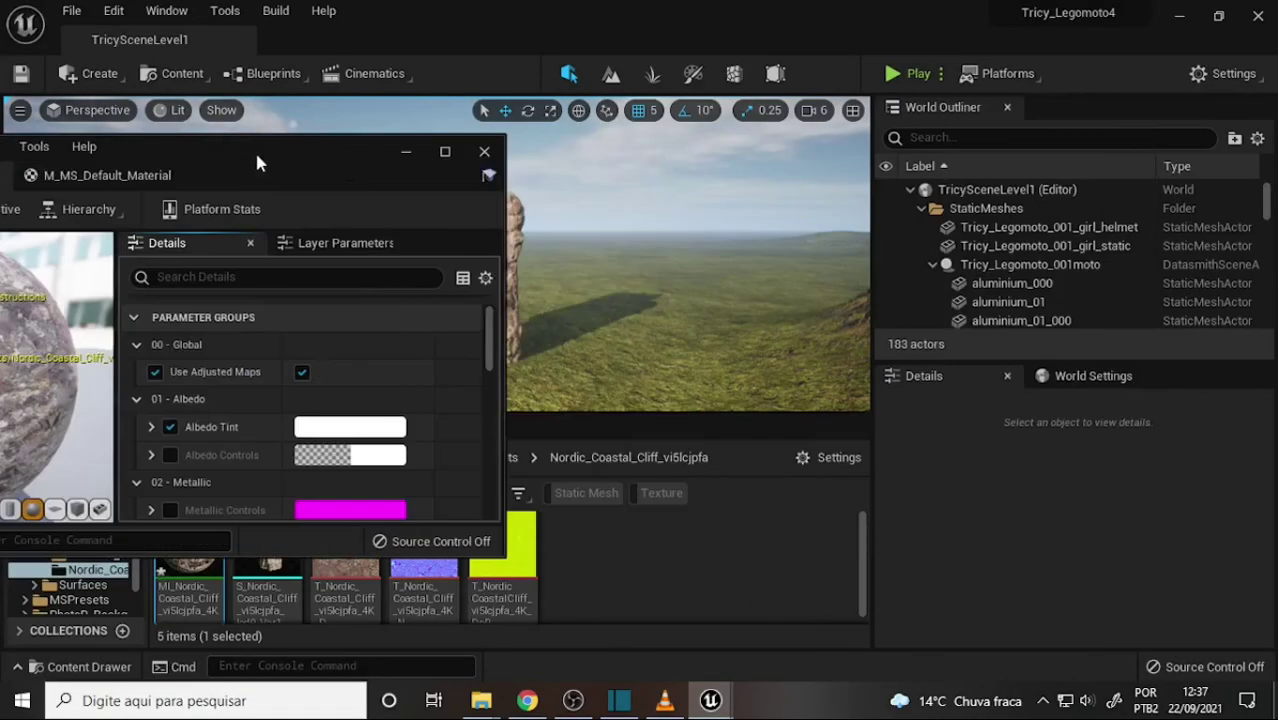
mouse_move(660, 280)
right_down()
mouse_move(600, 280)
mouse_move(673, 244)
right_up()
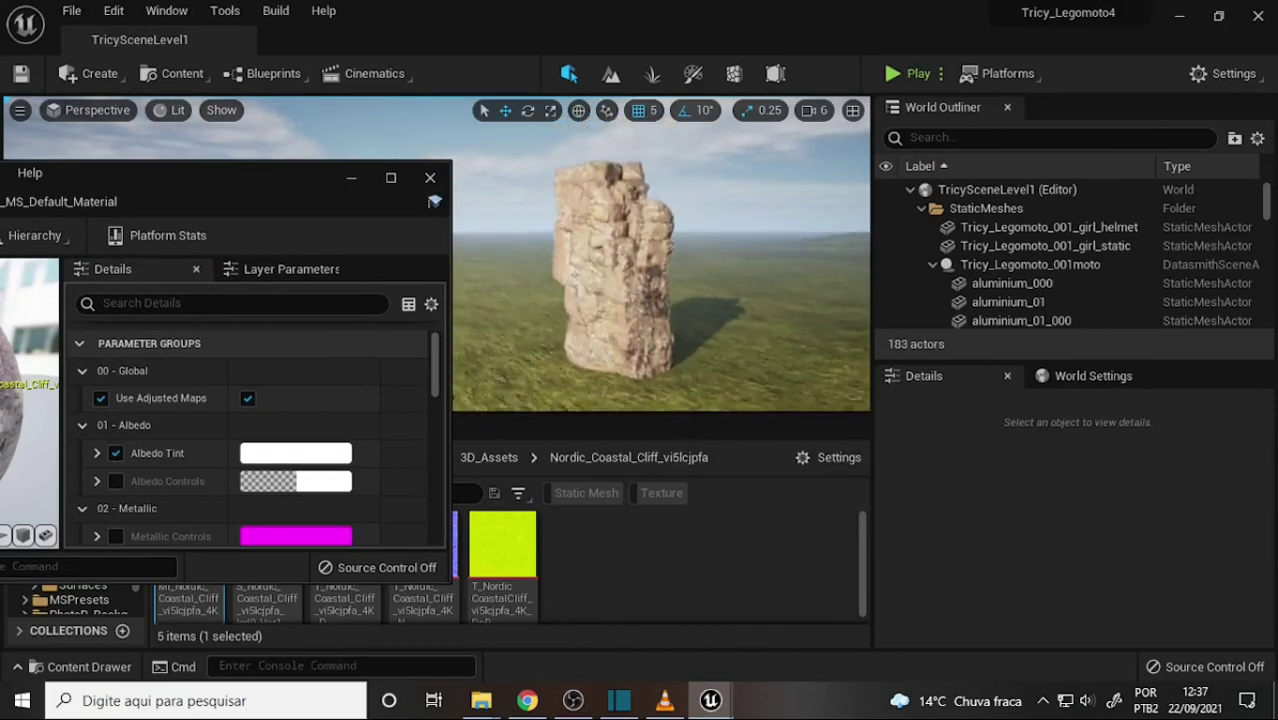
drag(290, 186, 378, 116)
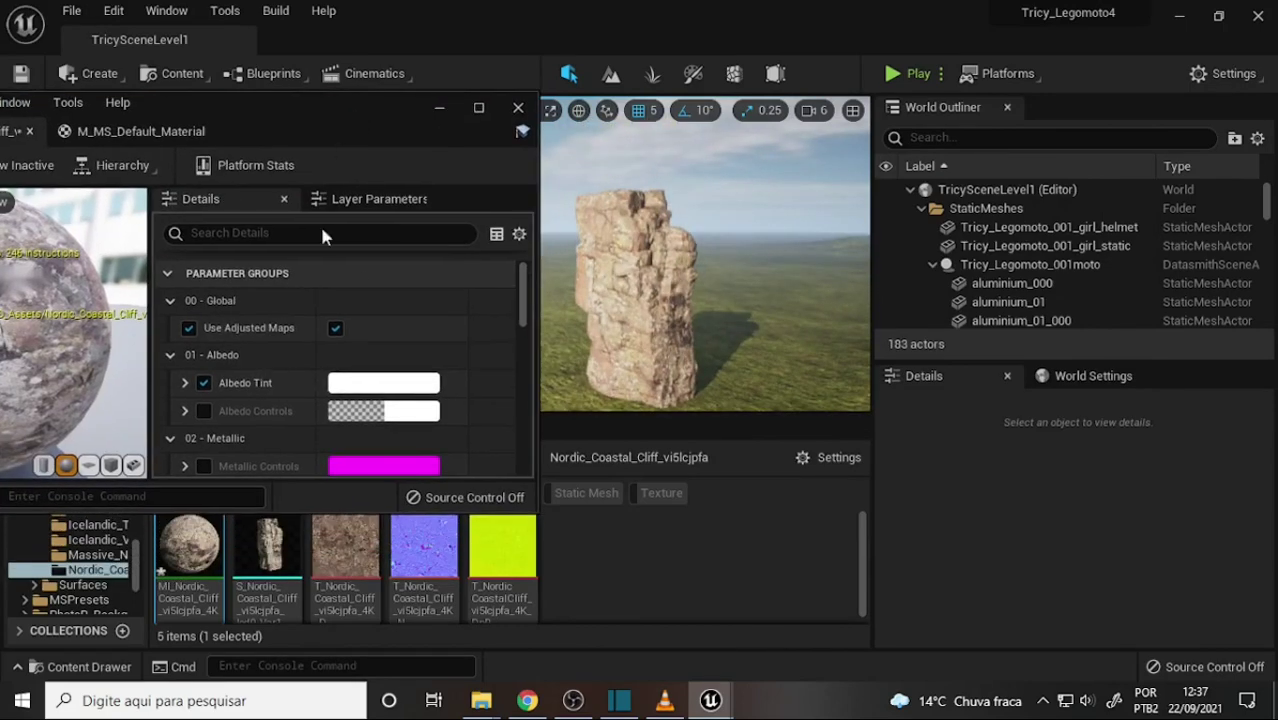
scroll(522, 295, down, 3)
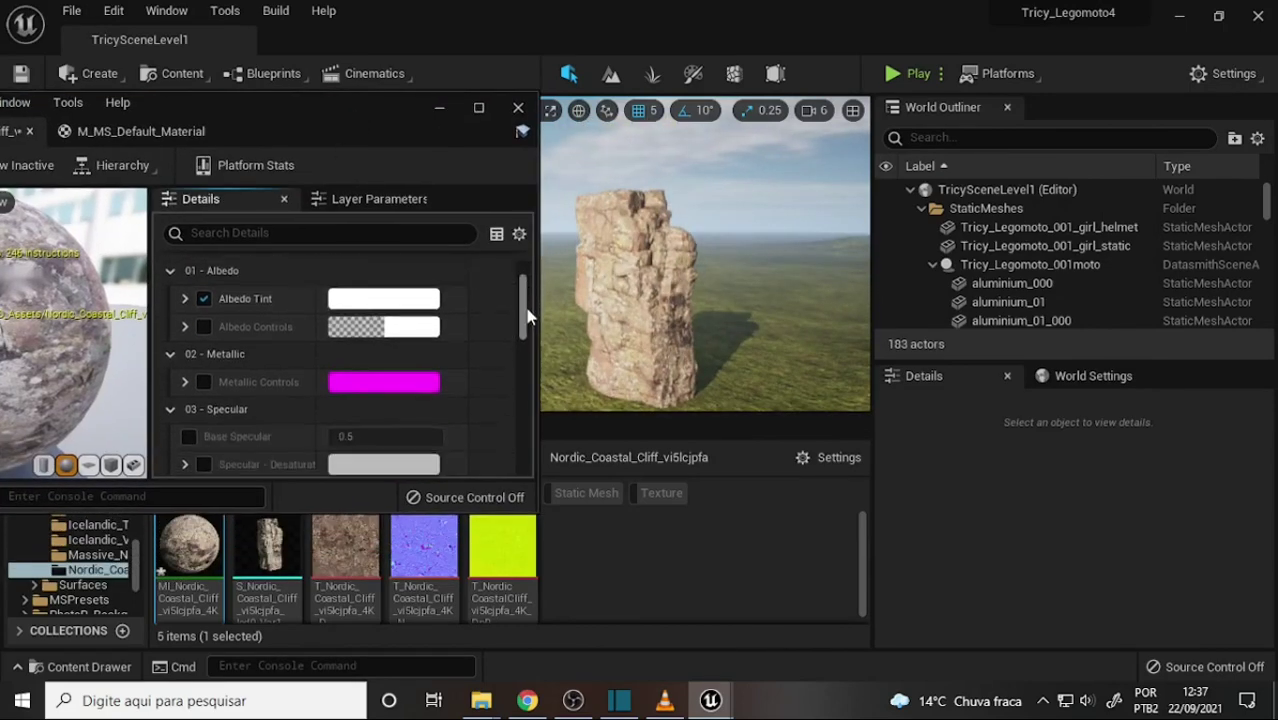
scroll(528, 303, up, 3)
scroll(528, 303, down, 1)
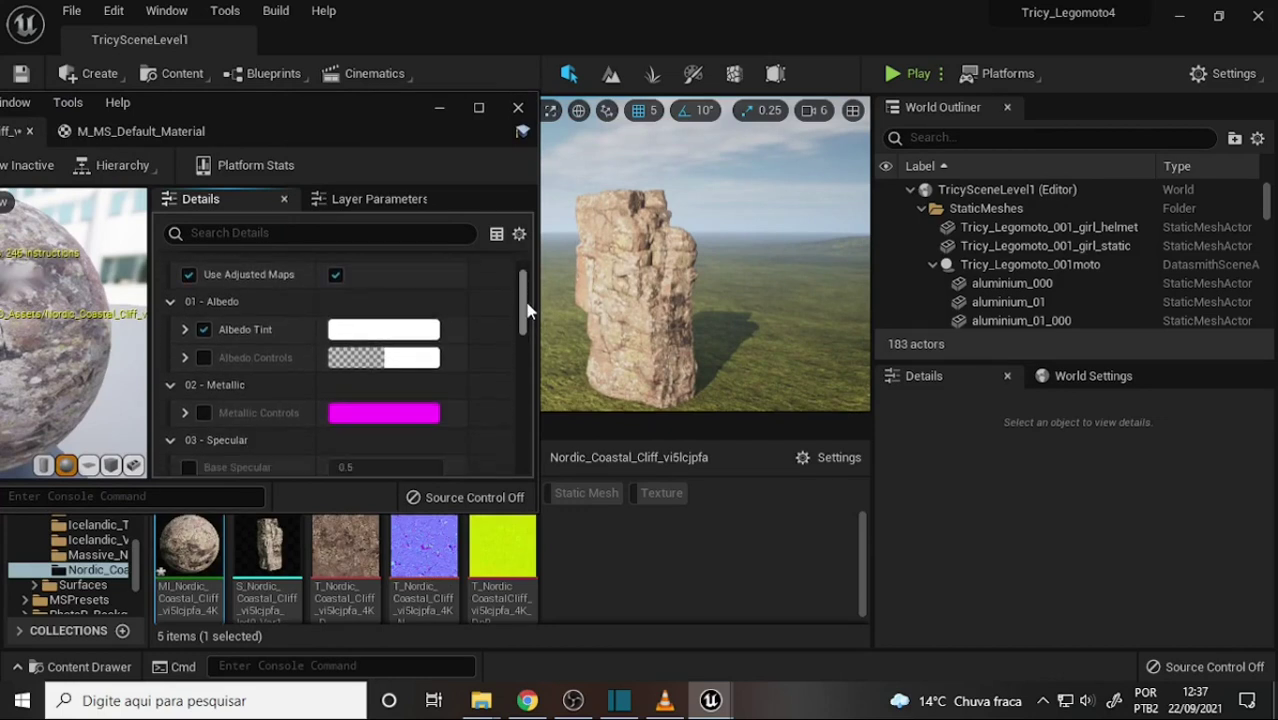
click(203, 357)
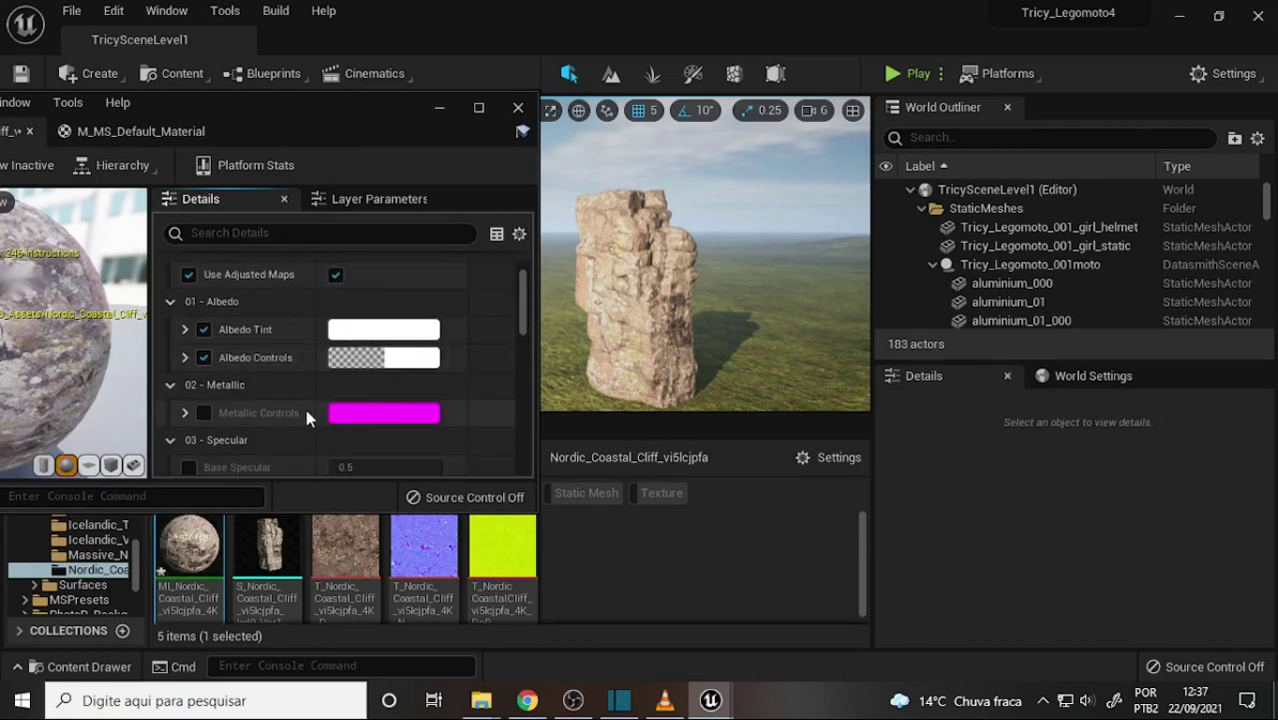
right_click(405, 362)
click(401, 362)
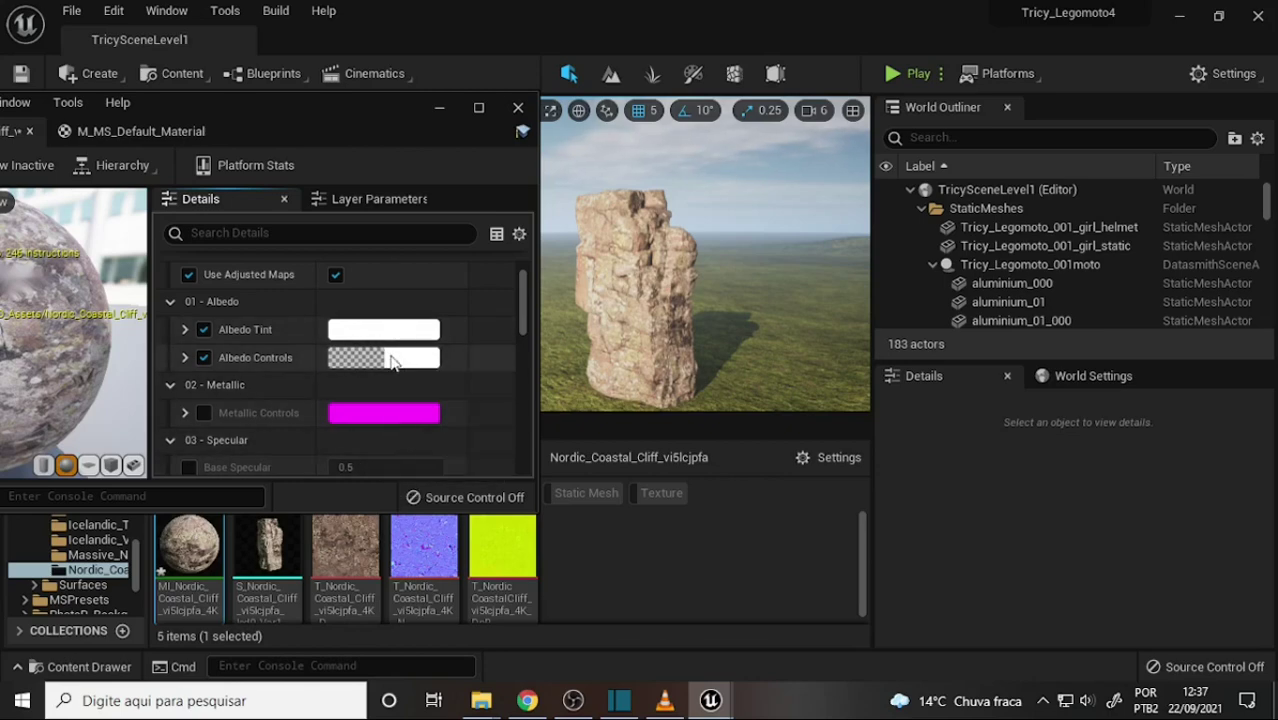
drag(695, 196, 358, 218)
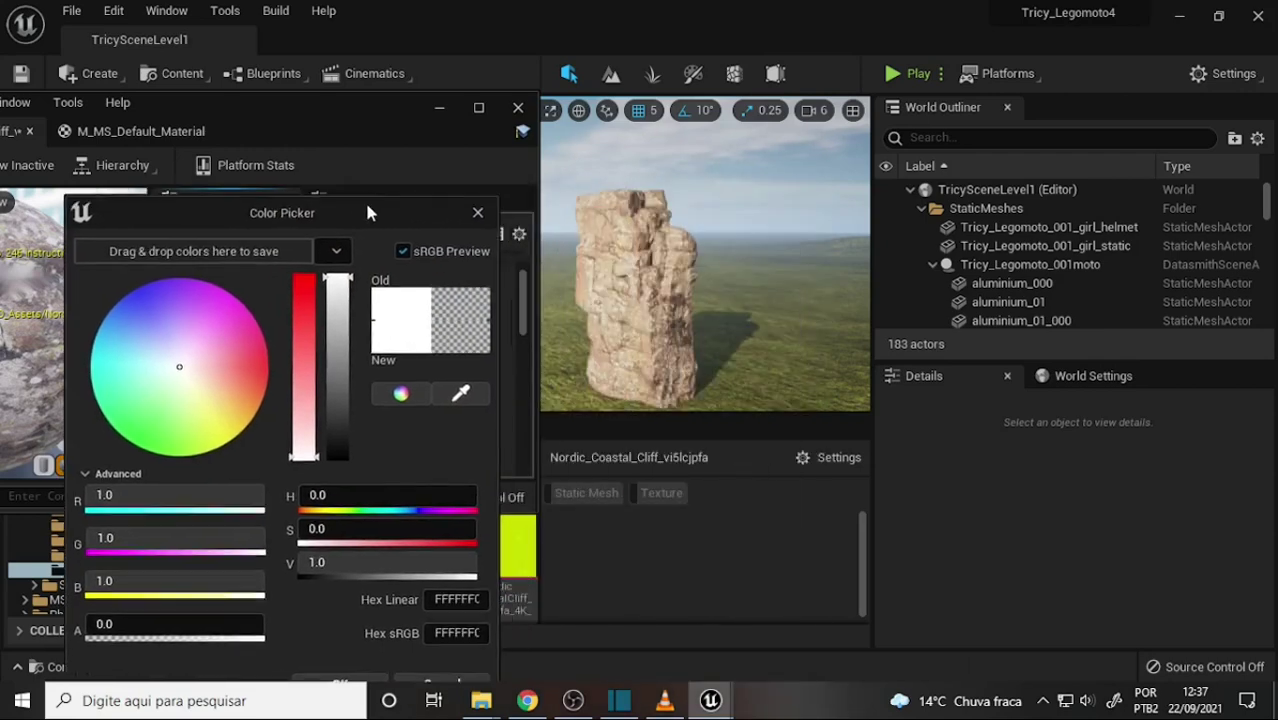
mouse_move(167, 378)
mouse_down()
mouse_move(138, 345)
mouse_move(225, 395)
mouse_move(253, 360)
mouse_up()
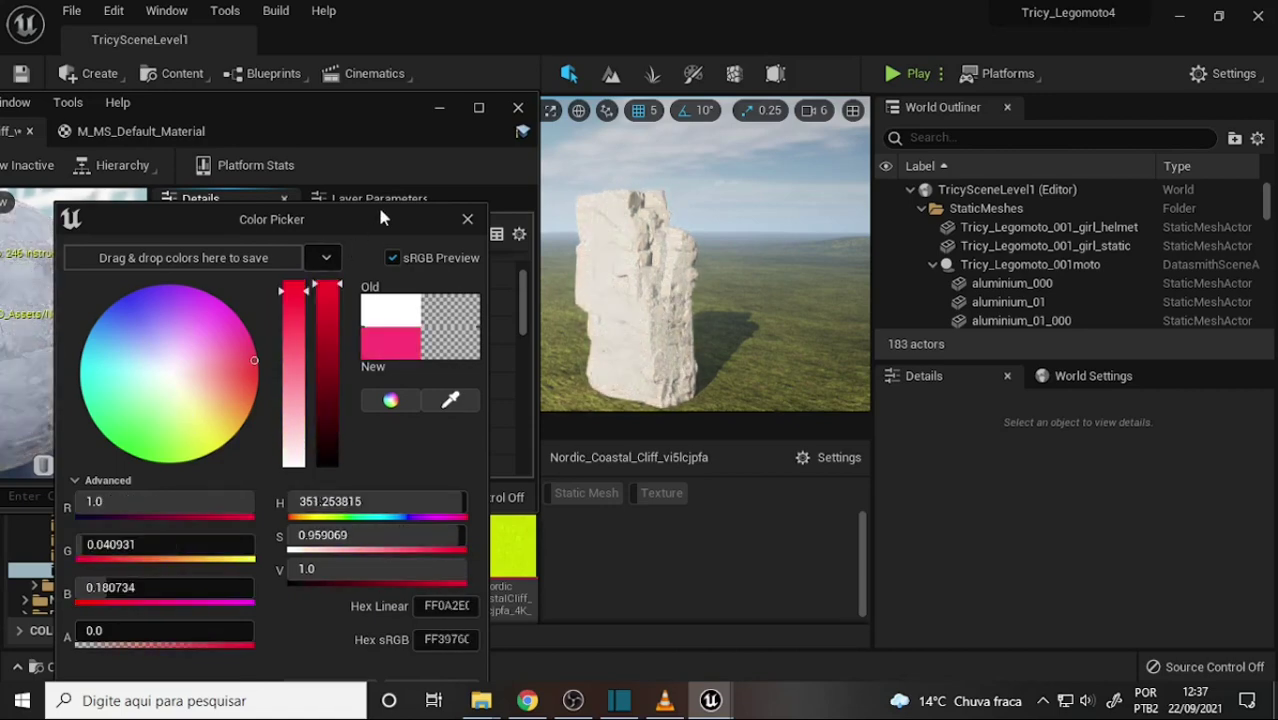
drag(377, 212, 392, 122)
click(446, 601)
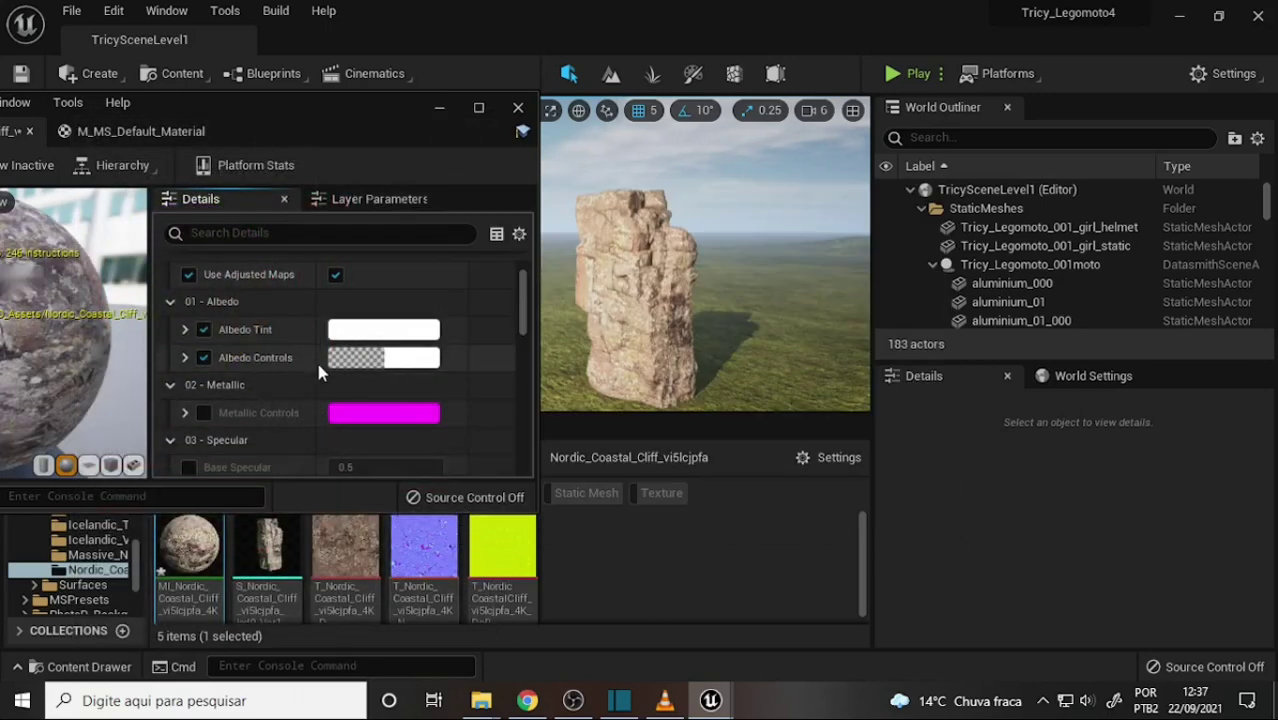
Drag Albedo Controls to Saturation 1.284324, Brightness 0.841251, Contrast 1.023629, tinting the rock pink
click(185, 358)
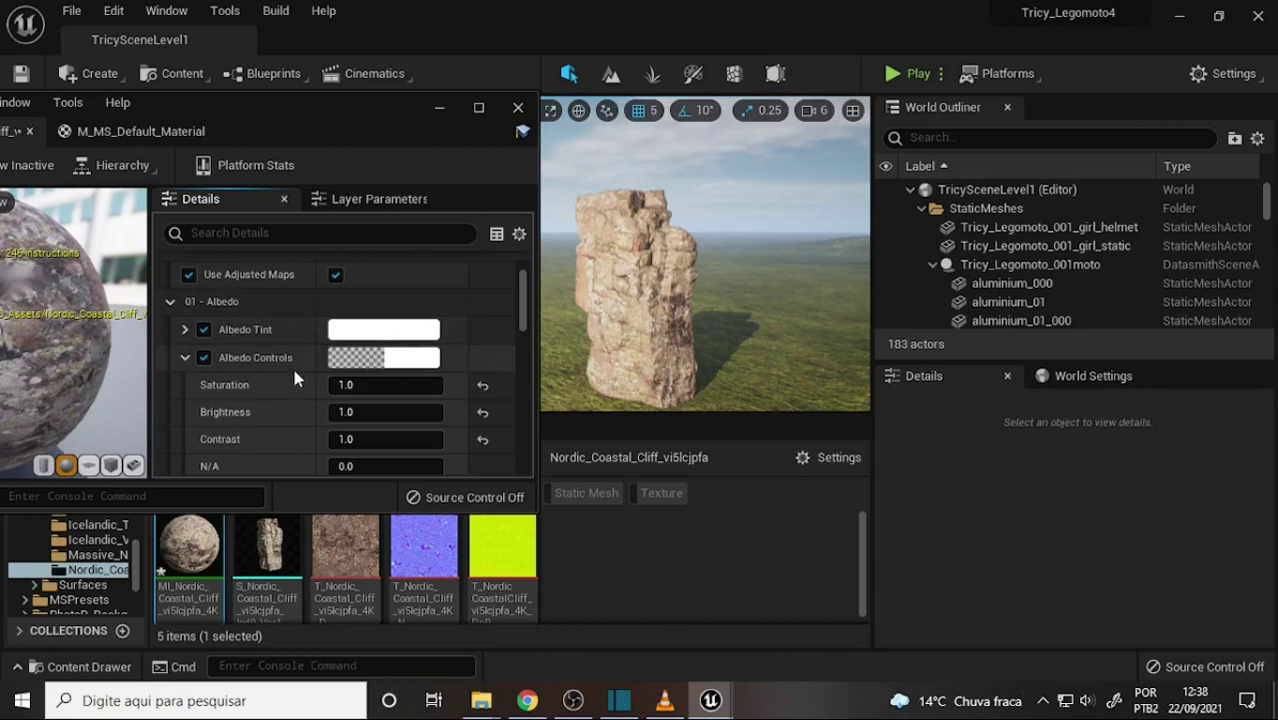
scroll(525, 316, down, 3)
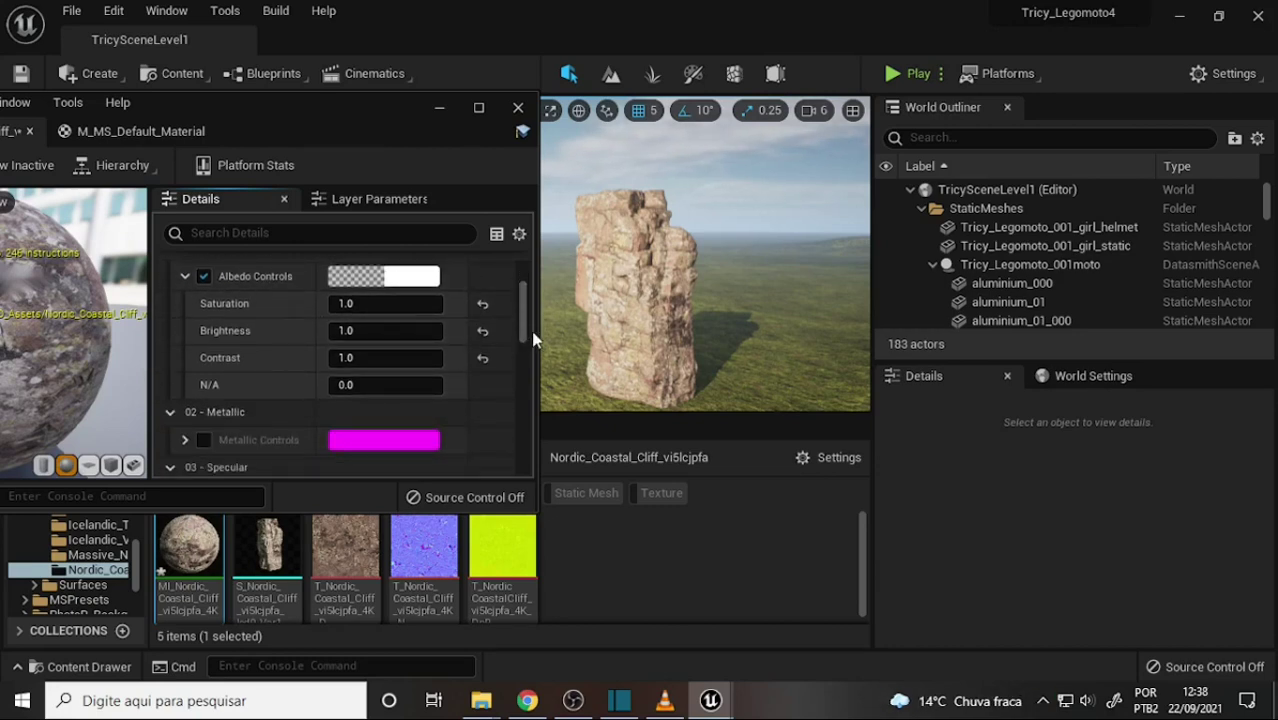
scroll(525, 328, up, 2)
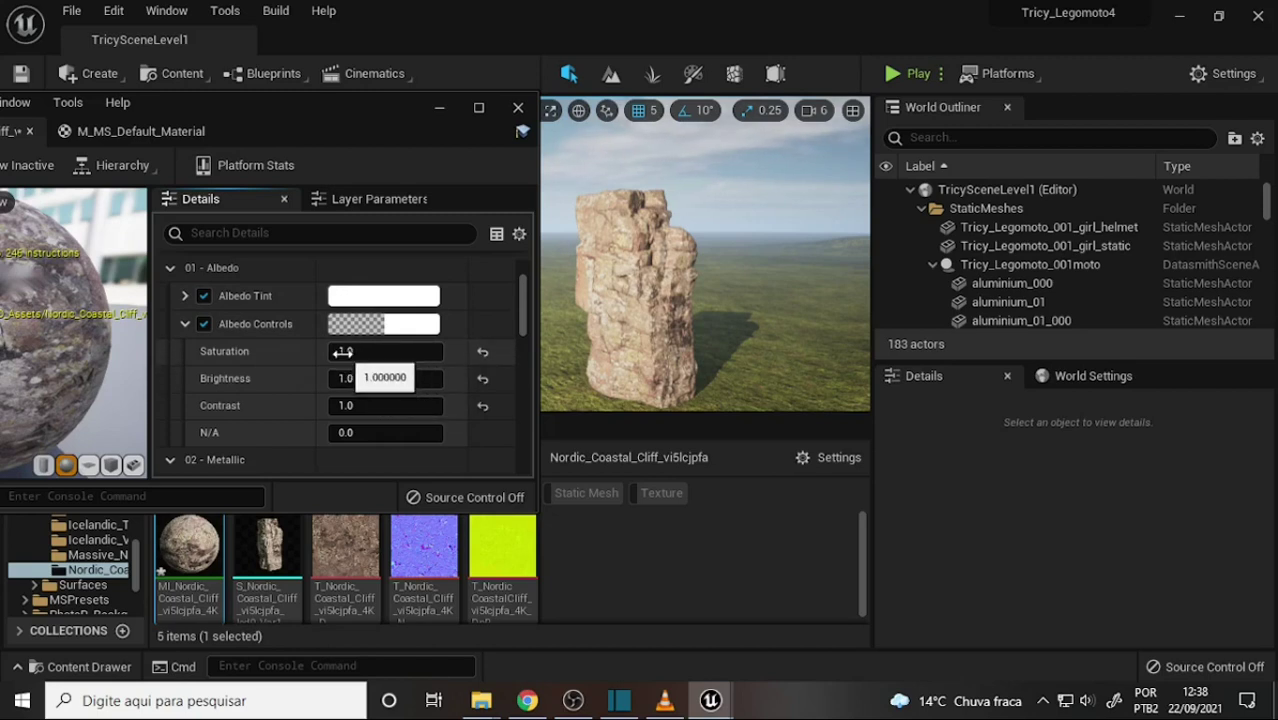
mouse_move(398, 352)
mouse_down()
mouse_move(470, 352)
mouse_move(400, 352)
mouse_move(343, 378)
mouse_up()
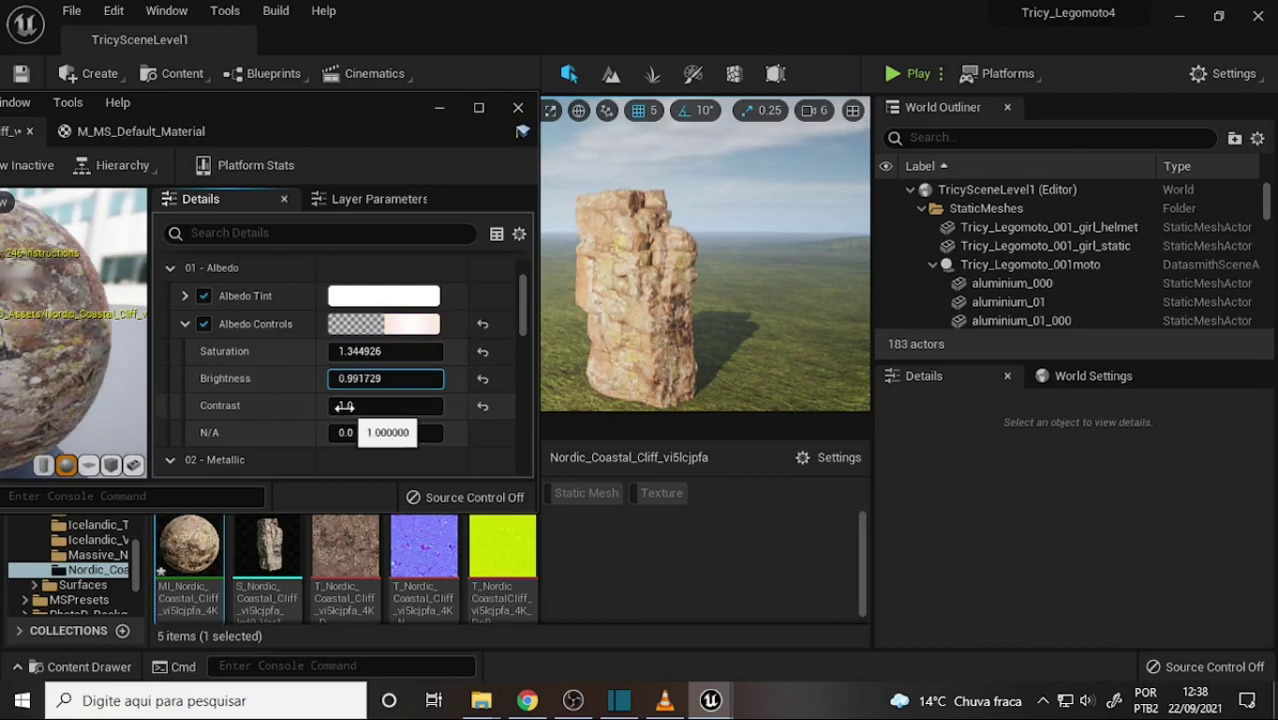
mouse_move(345, 405)
mouse_down()
mouse_move(420, 405)
mouse_move(350, 405)
mouse_move(420, 378)
mouse_move(370, 378)
mouse_move(340, 351)
mouse_move(372, 351)
mouse_up()
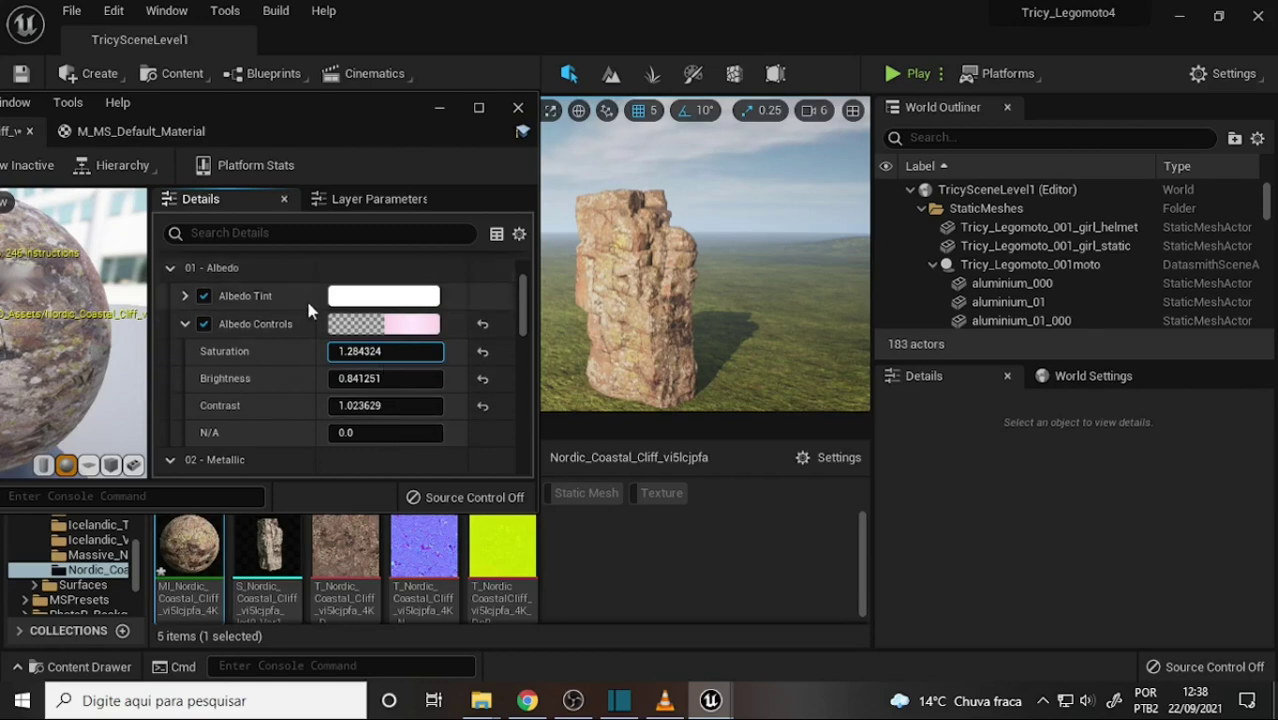
Pick a pale cream Albedo Controls colour, giving Brightness 1.015555 and Contrast 0.71989
click(415, 336)
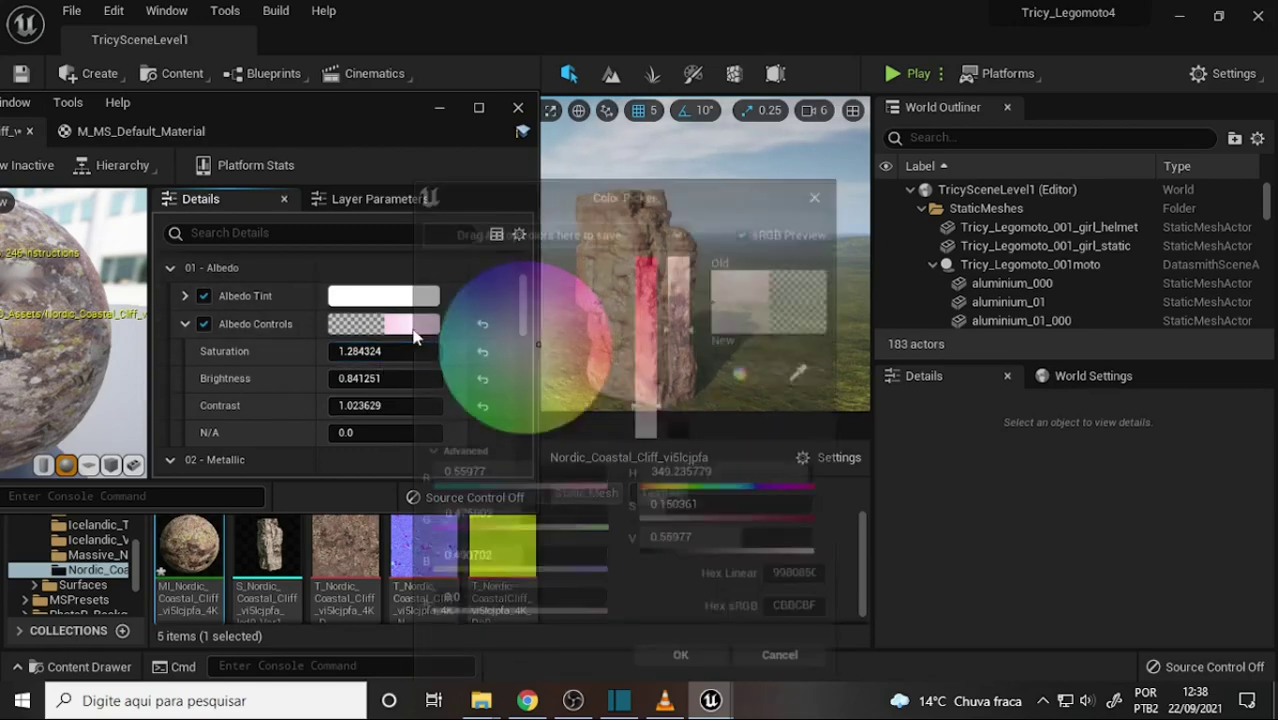
mouse_move(551, 337)
mouse_down()
mouse_move(468, 342)
mouse_move(562, 372)
mouse_up()
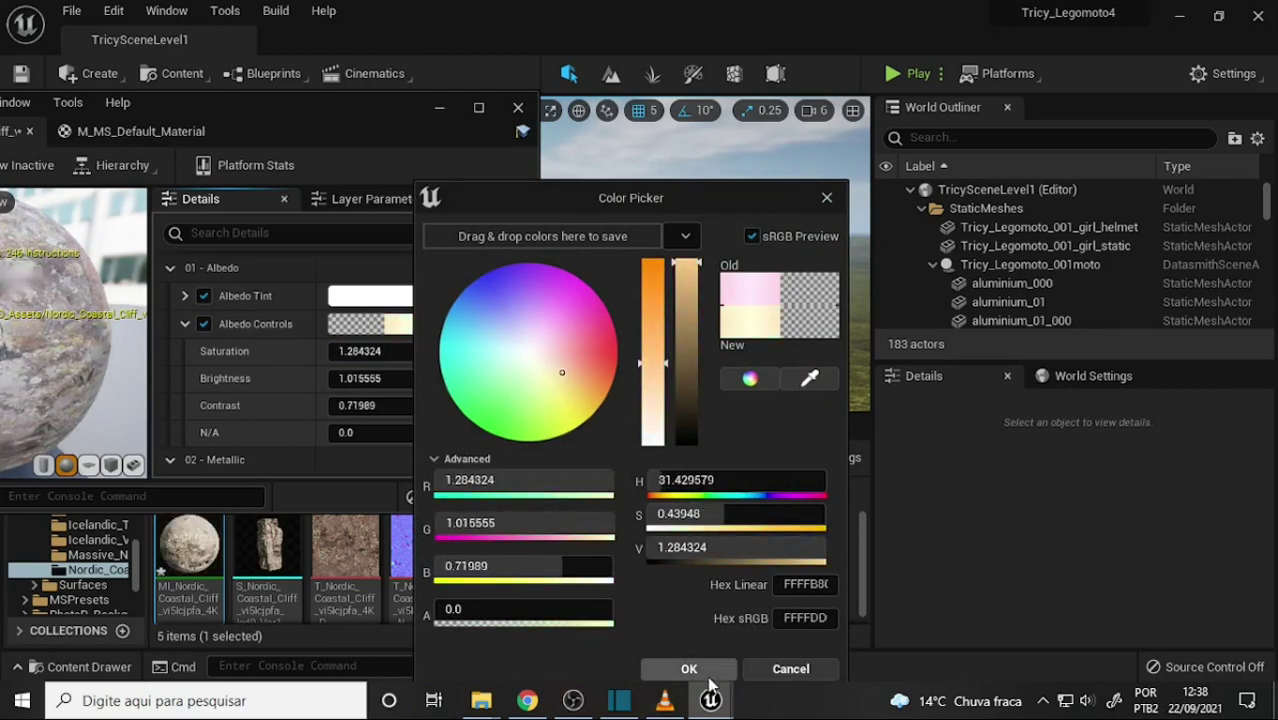
click(690, 670)
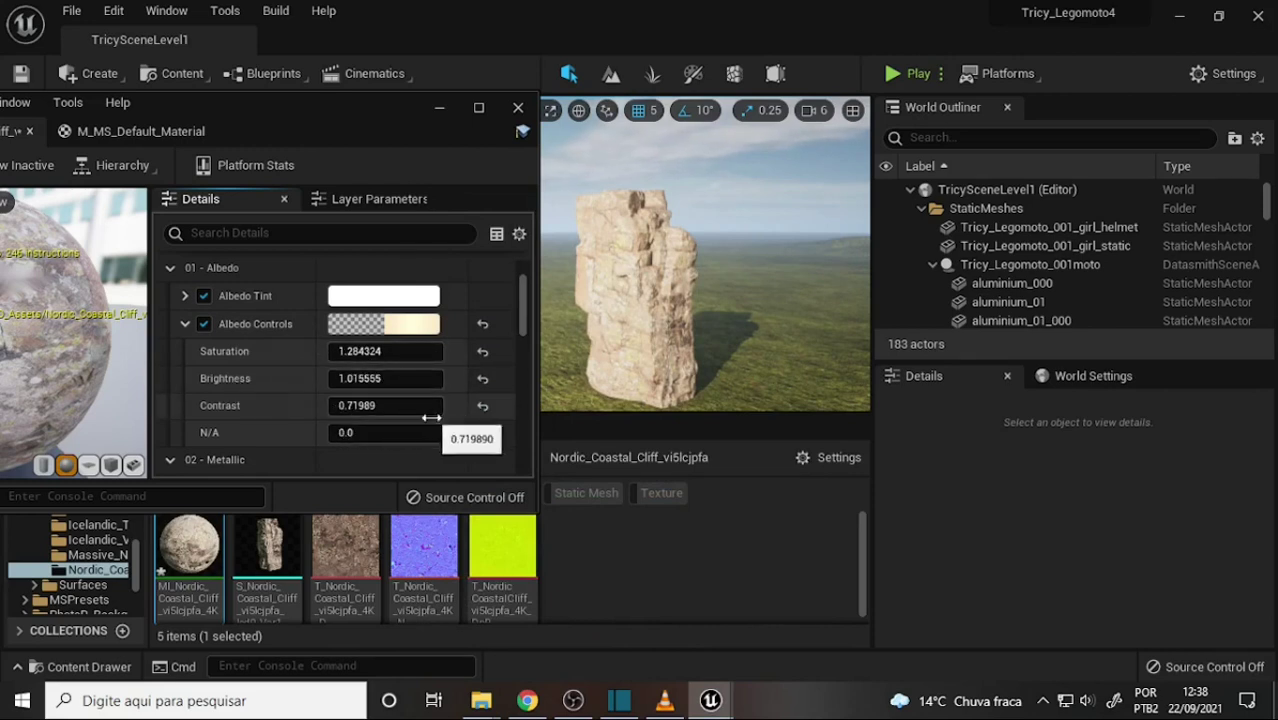
Reset Albedo Saturation, Brightness and Contrast, then enter 1 in each field
click(482, 351)
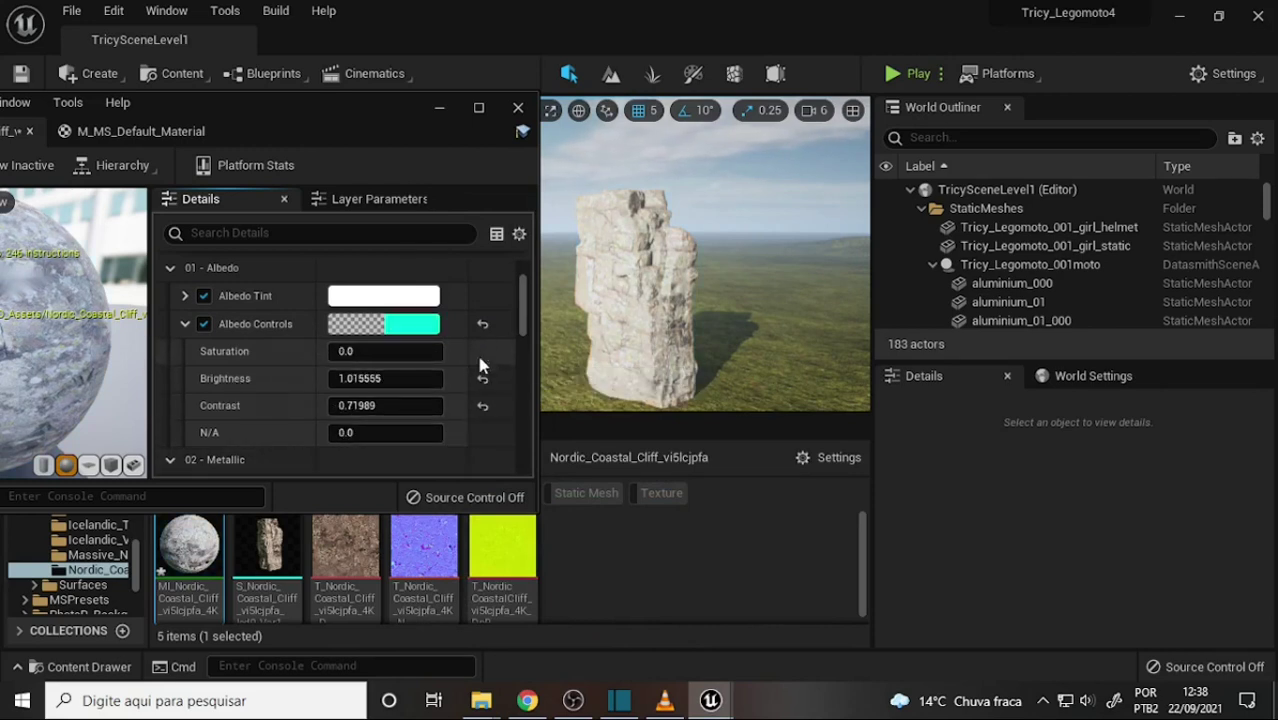
click(482, 378)
click(484, 402)
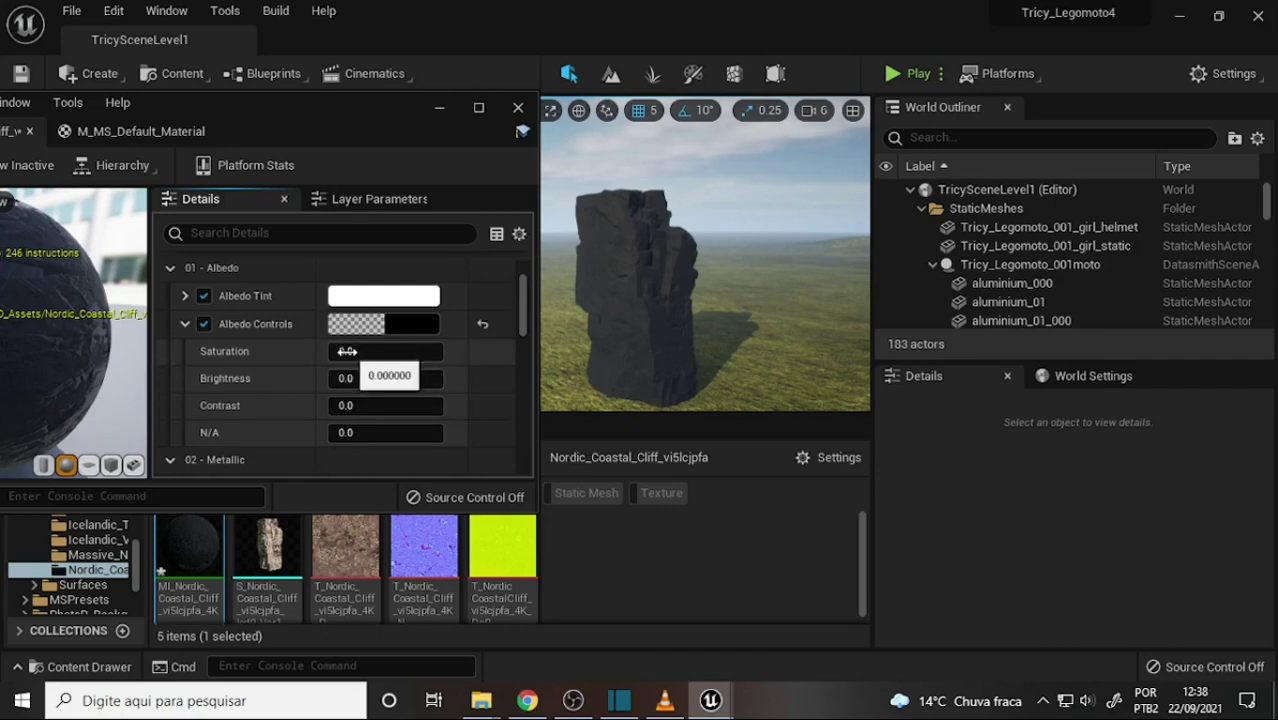
click(346, 351)
text(1)
click(341, 378)
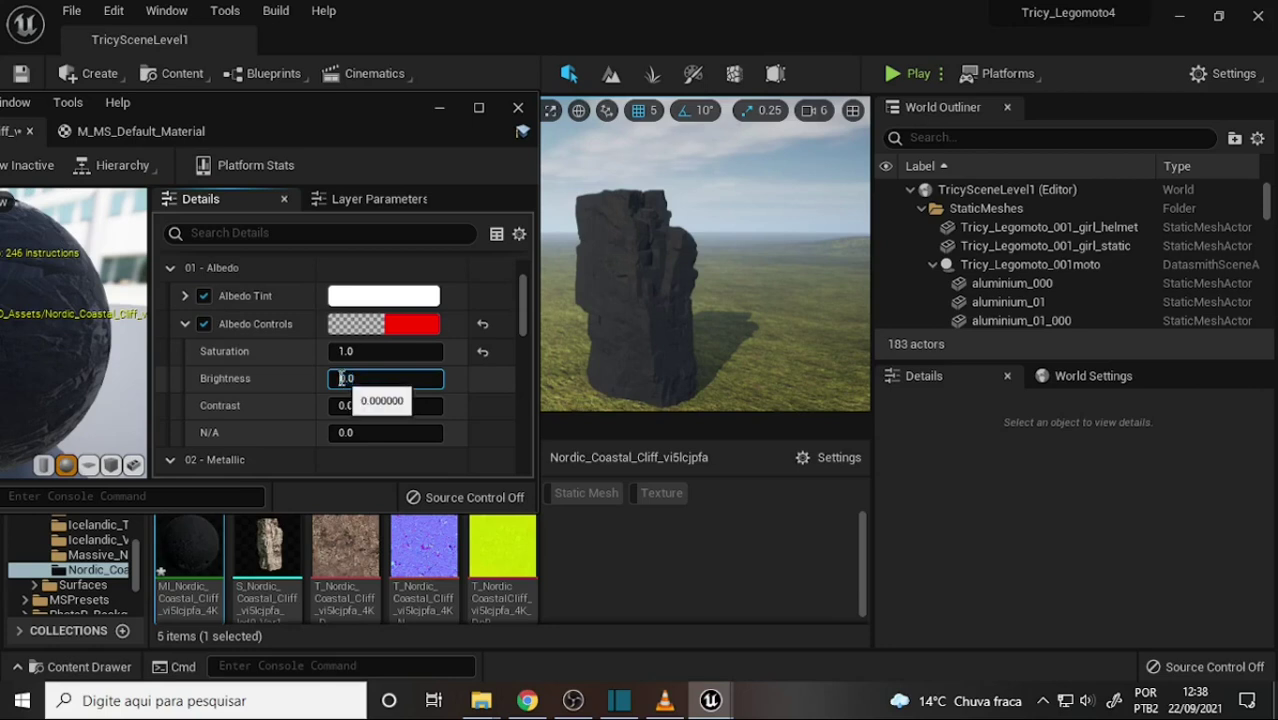
text(1)
click(345, 405)
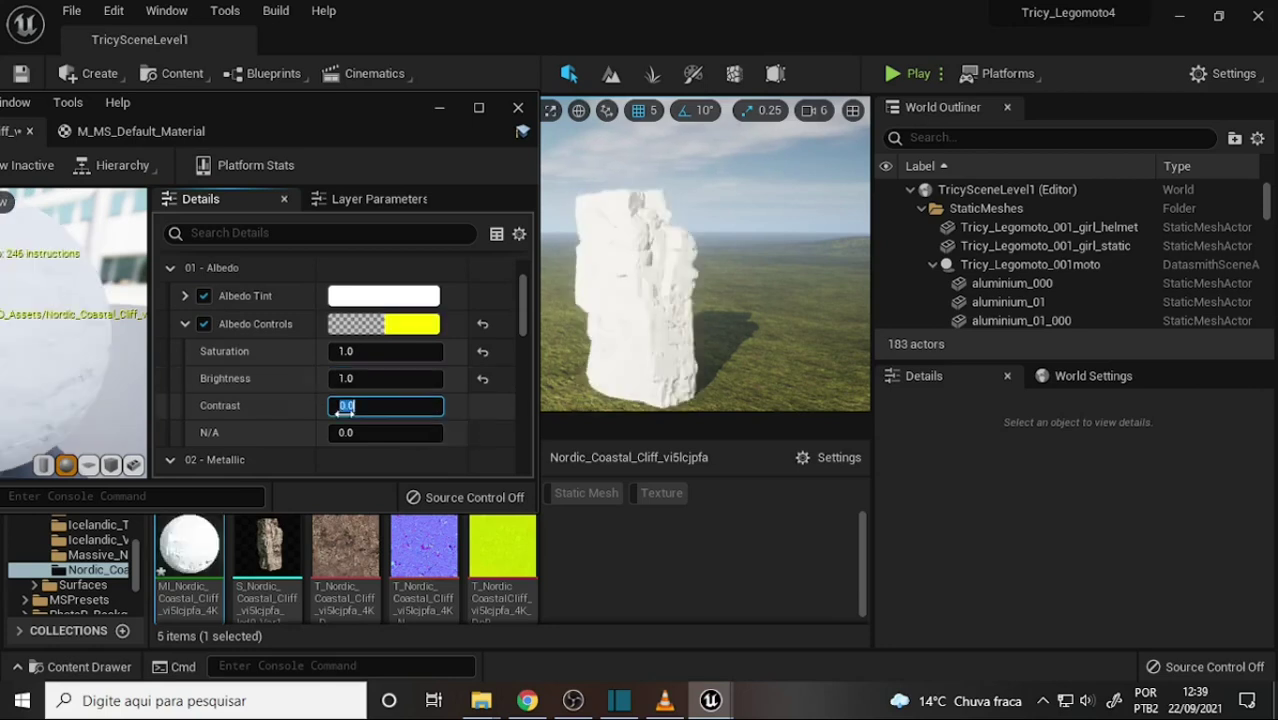
text(1)
key(Return)
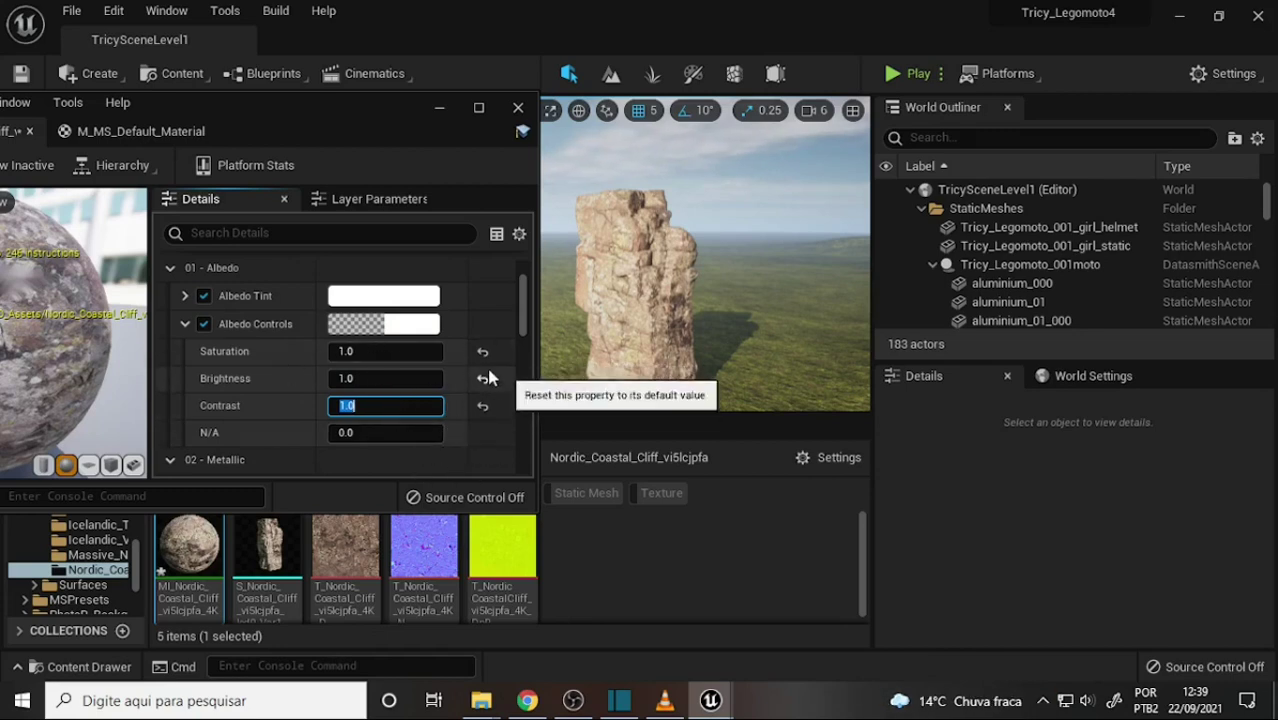
Turn off the Albedo Controls and Albedo Tint overrides on the cliff material instance
click(203, 325)
click(199, 321)
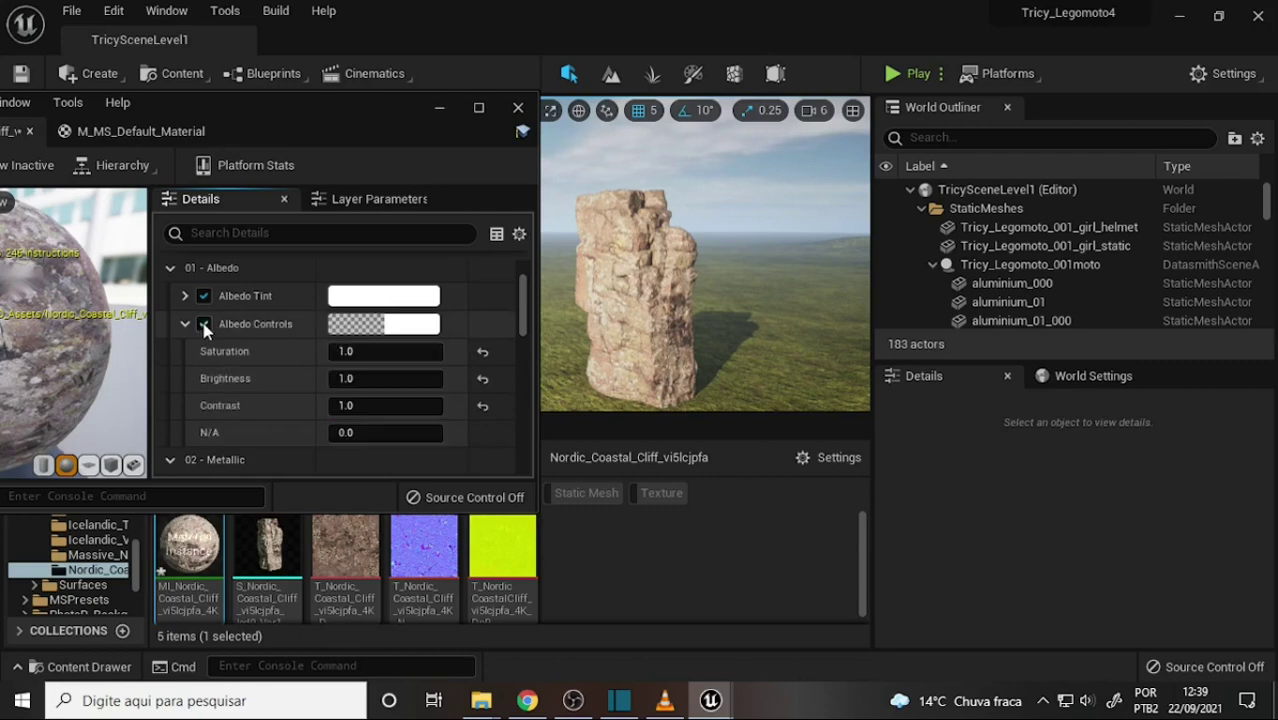
click(201, 320)
click(203, 297)
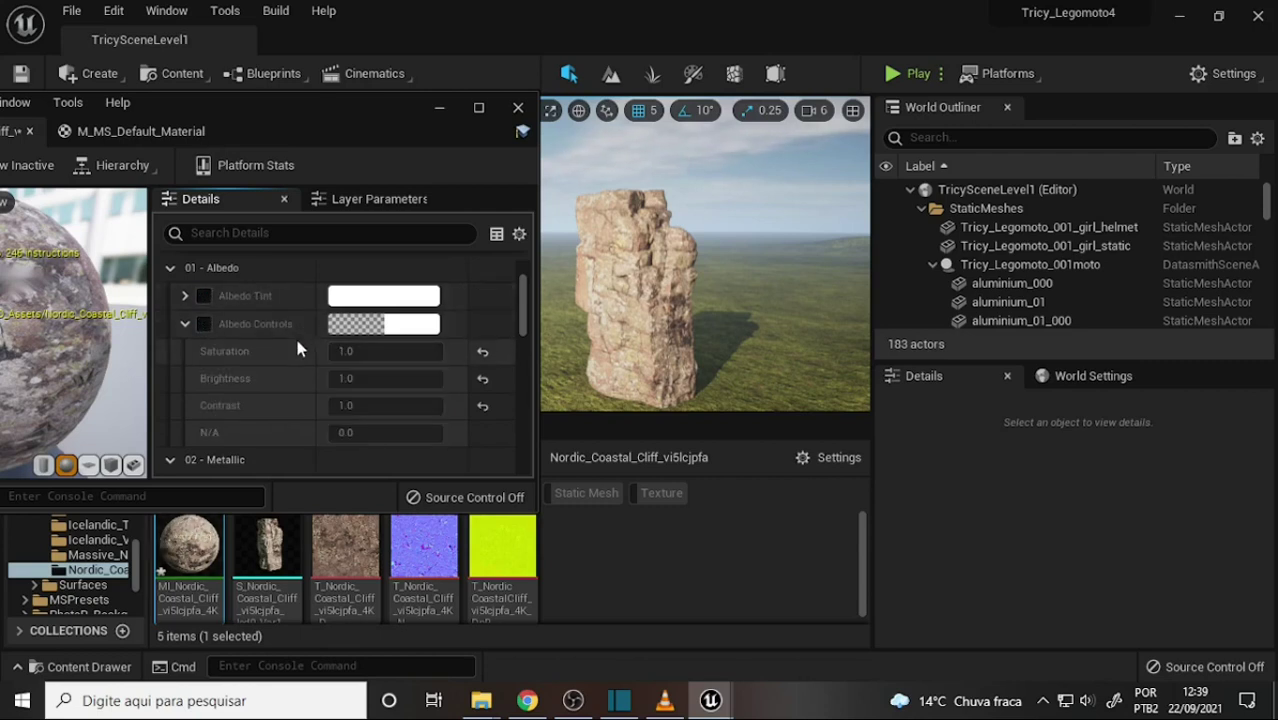
Toggle Use Adjusted Maps under 00 - Global off and back on to compare the rock
scroll(295, 335, up, 2)
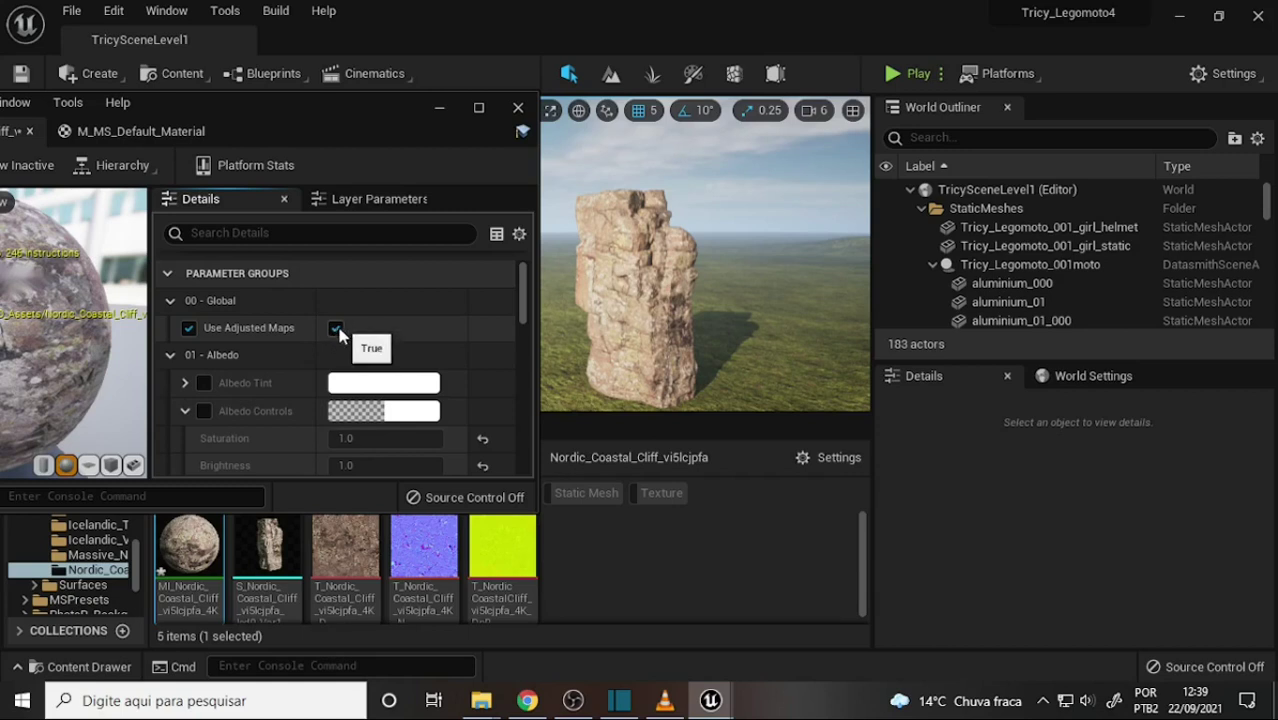
click(335, 328)
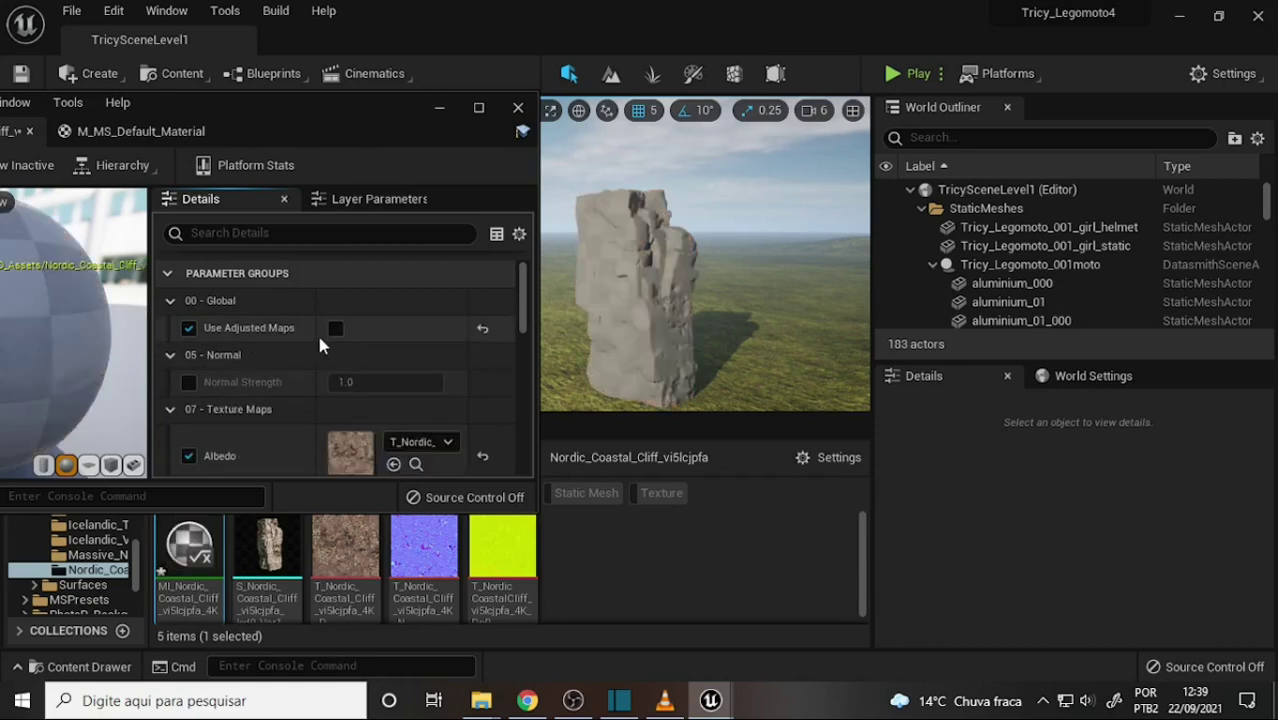
click(335, 328)
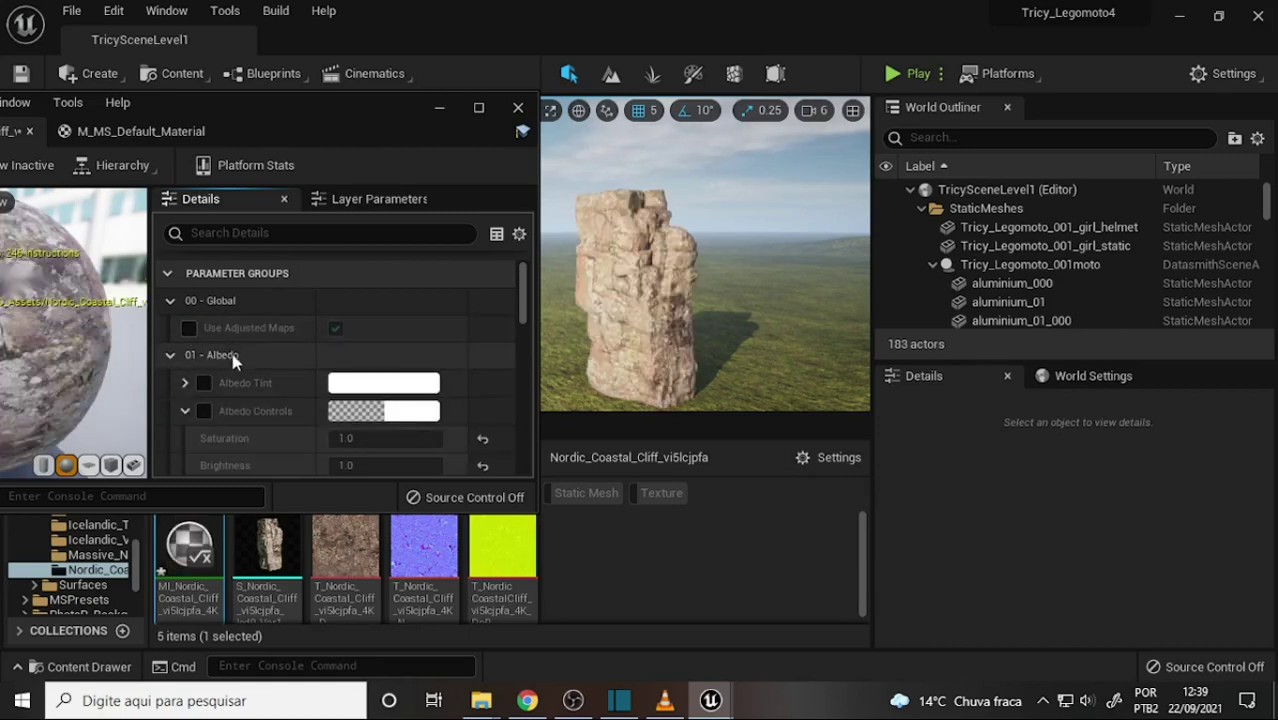
scroll(377, 363, down, 3)
scroll(377, 363, up, 3)
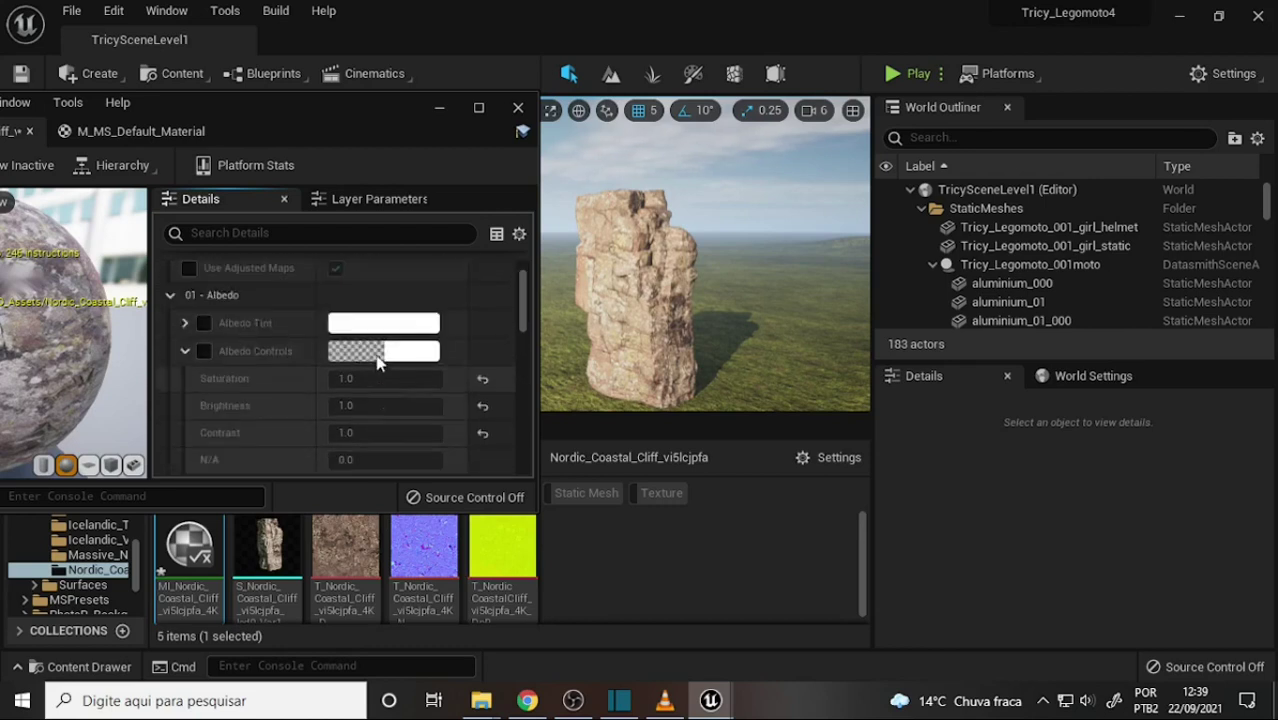
scroll(416, 325, down, 1)
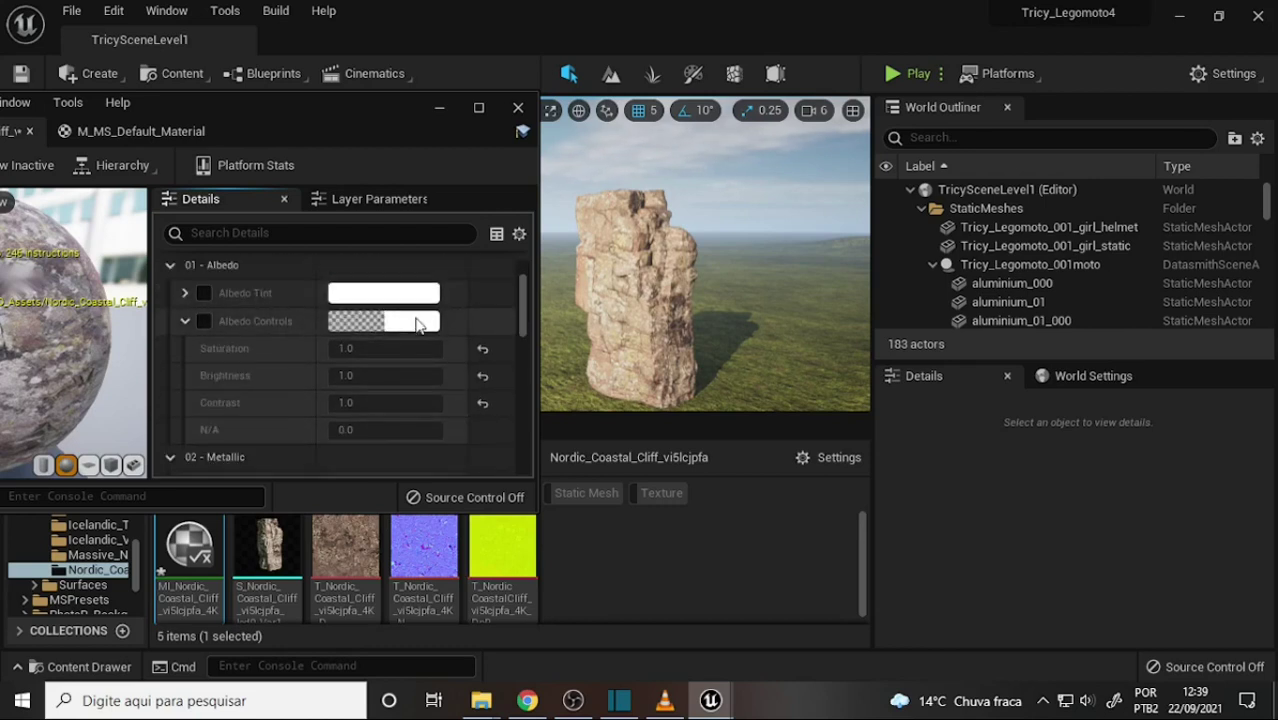
scroll(416, 325, up, 1)
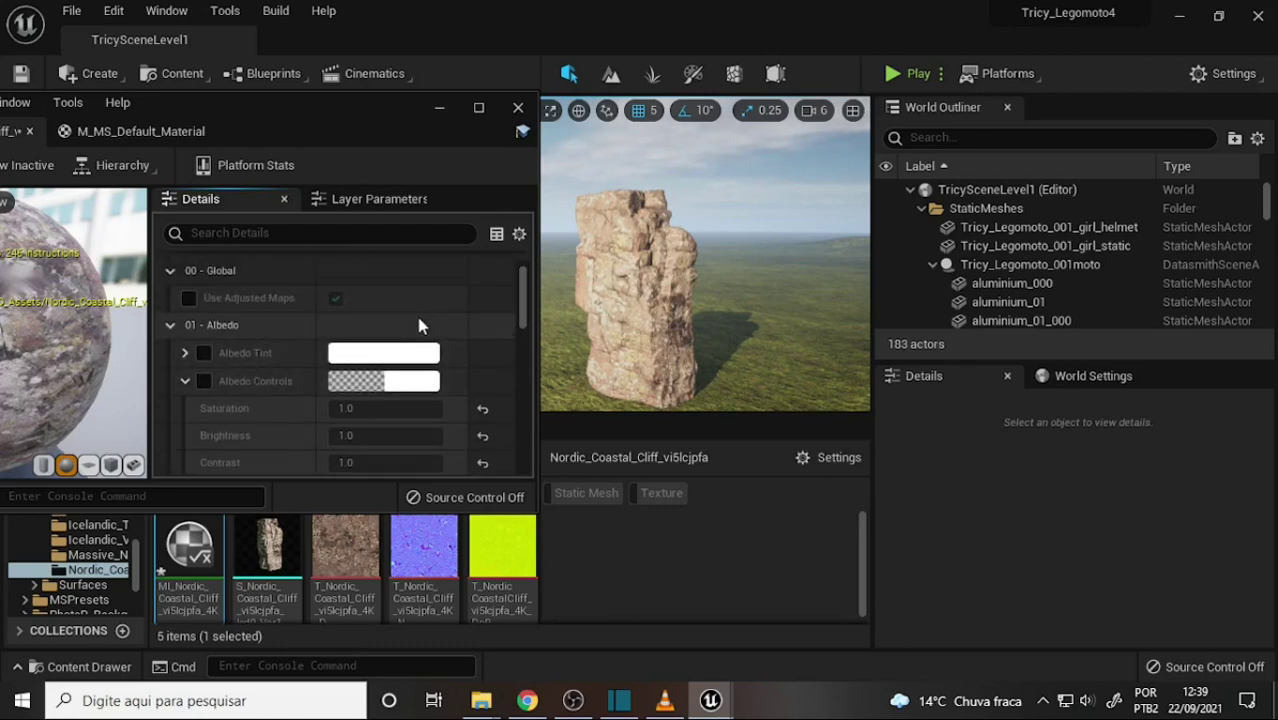
scroll(424, 322, down, 1)
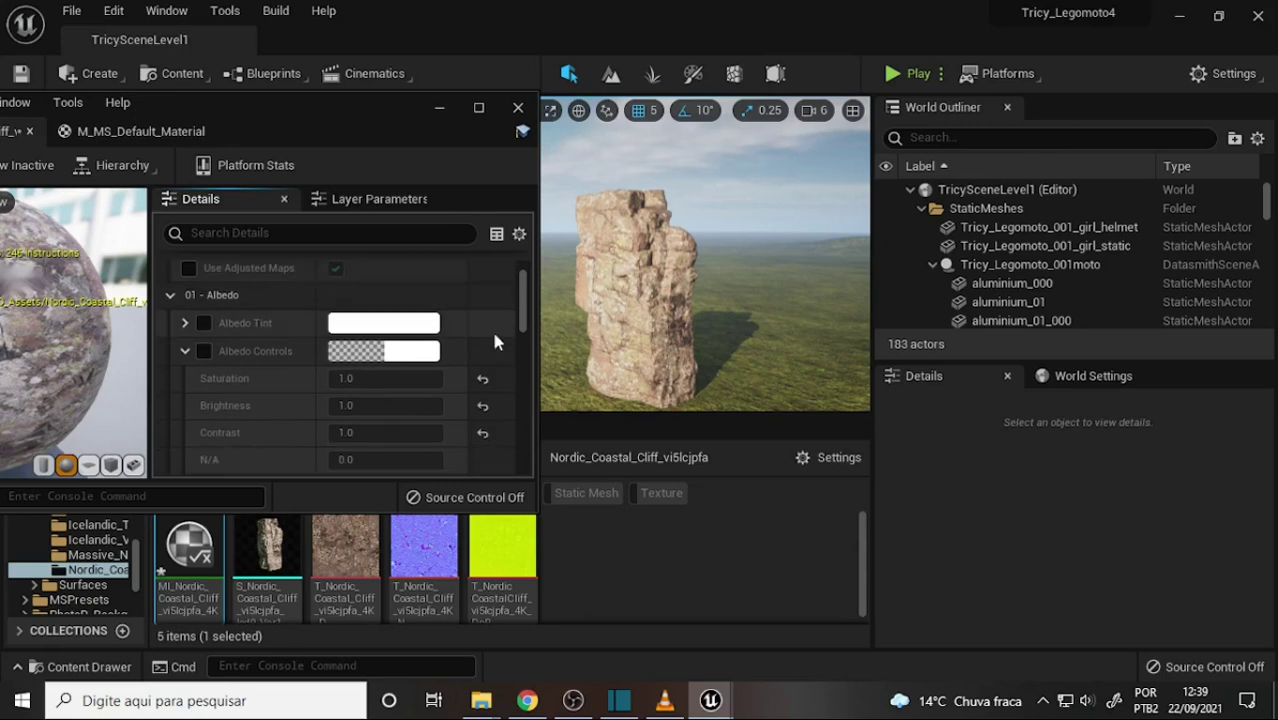
drag(528, 285, 520, 298)
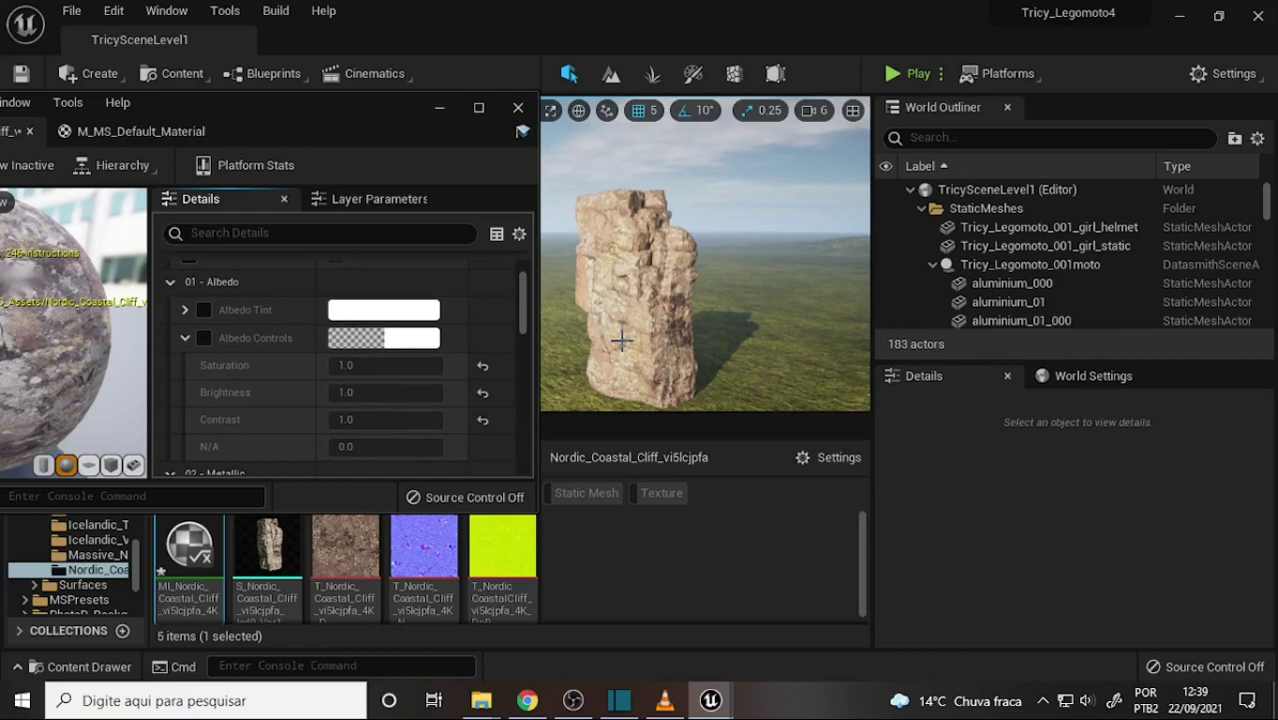
Close the material instance editor and turn the view toward the statue-topped grassy hill
click(518, 110)
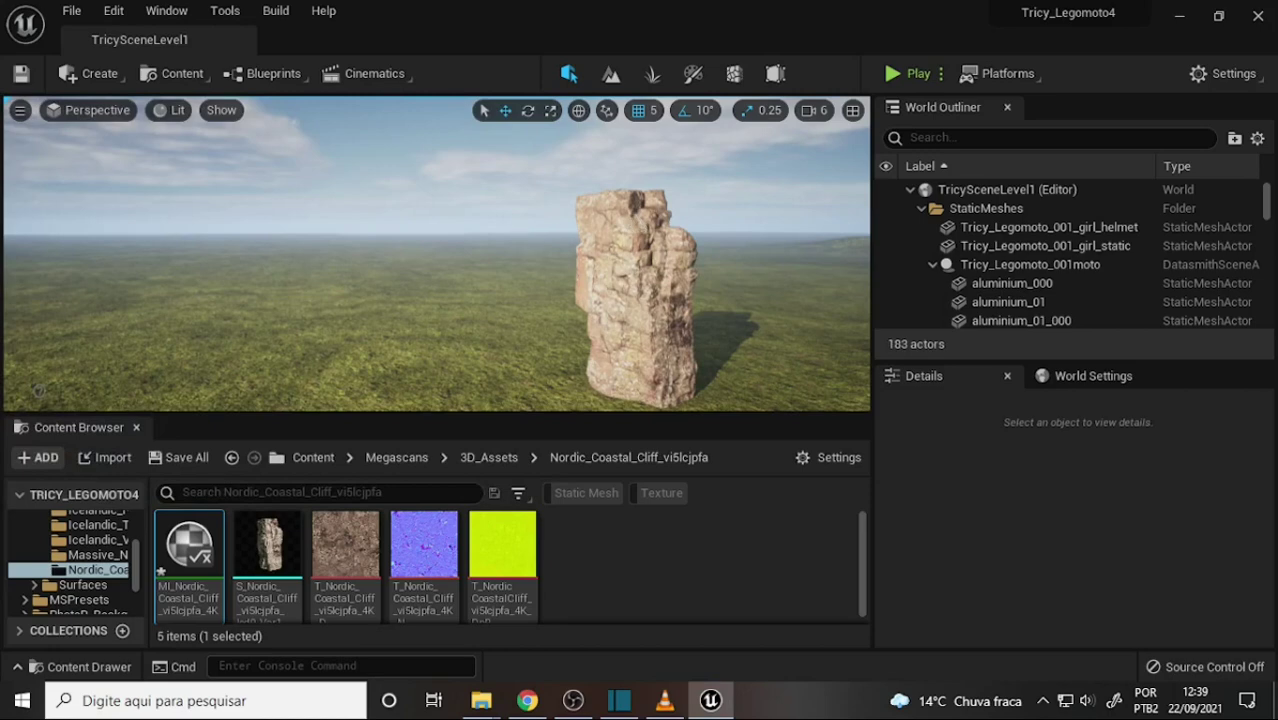
mouse_move(521, 232)
right_down()
mouse_move(640, 235)
mouse_move(500, 240)
mouse_move(700, 240)
mouse_move(670, 265)
mouse_move(620, 250)
mouse_move(665, 258)
mouse_move(656, 285)
right_up()
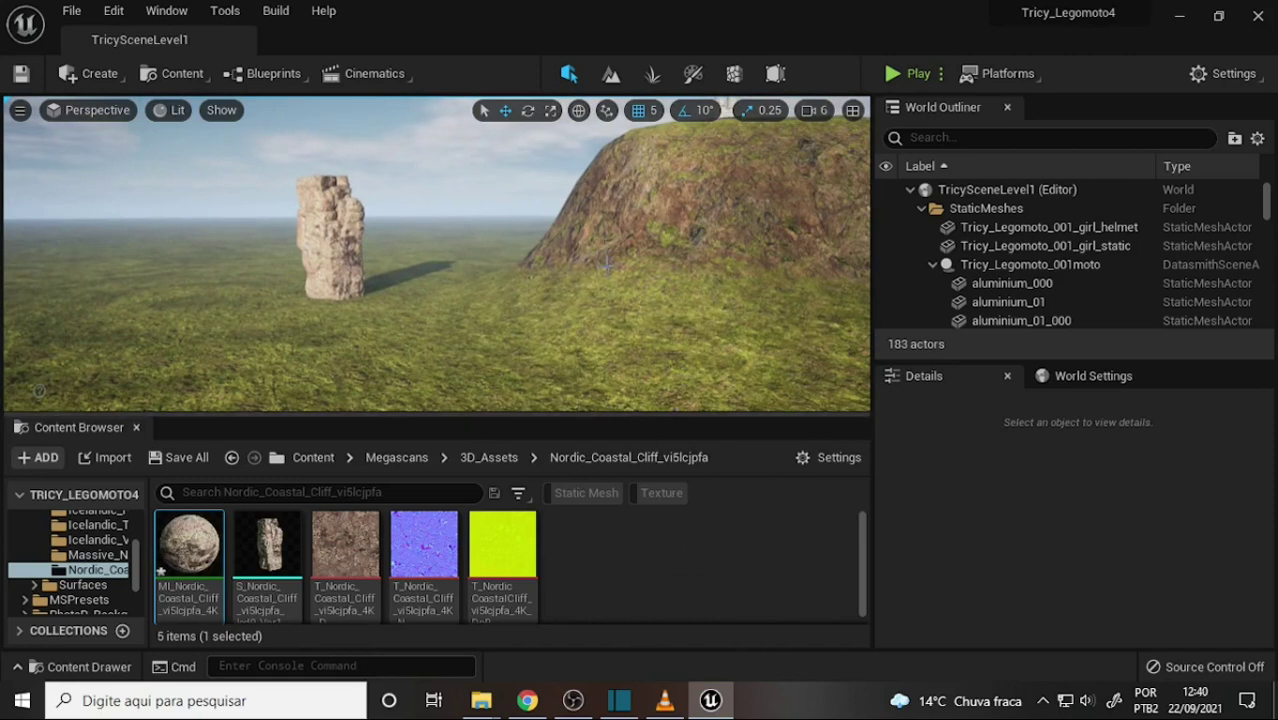
mouse_move(507, 265)
right_down()
mouse_move(645, 252)
mouse_move(576, 262)
right_up()
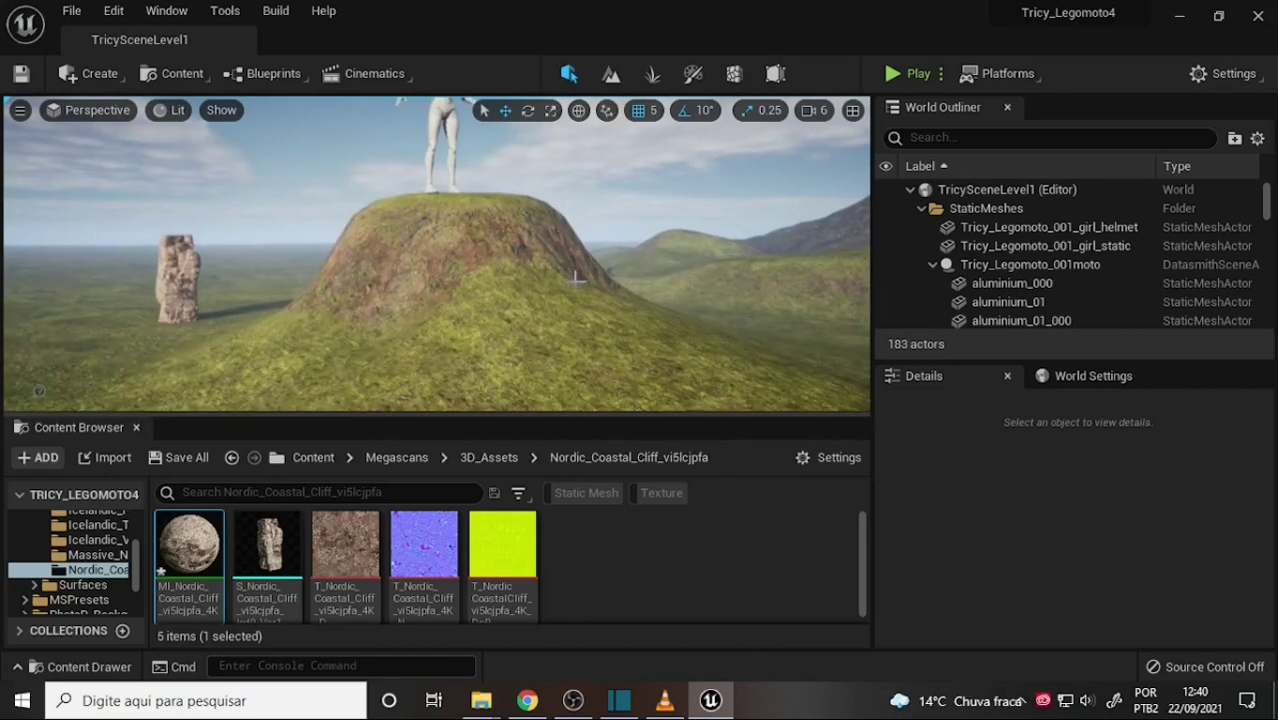
right_drag(690, 280, 650, 280)
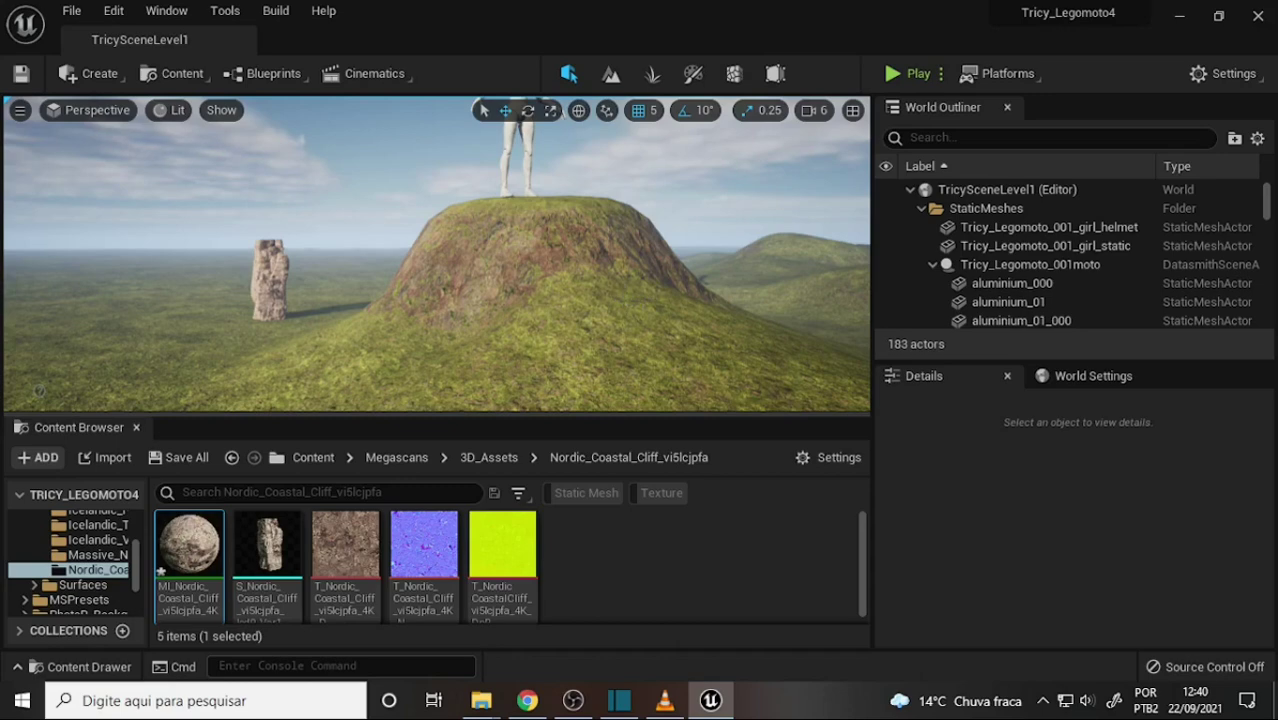
Fly the camera around the hill and rock pillar with WASD
key(d)
key(w)
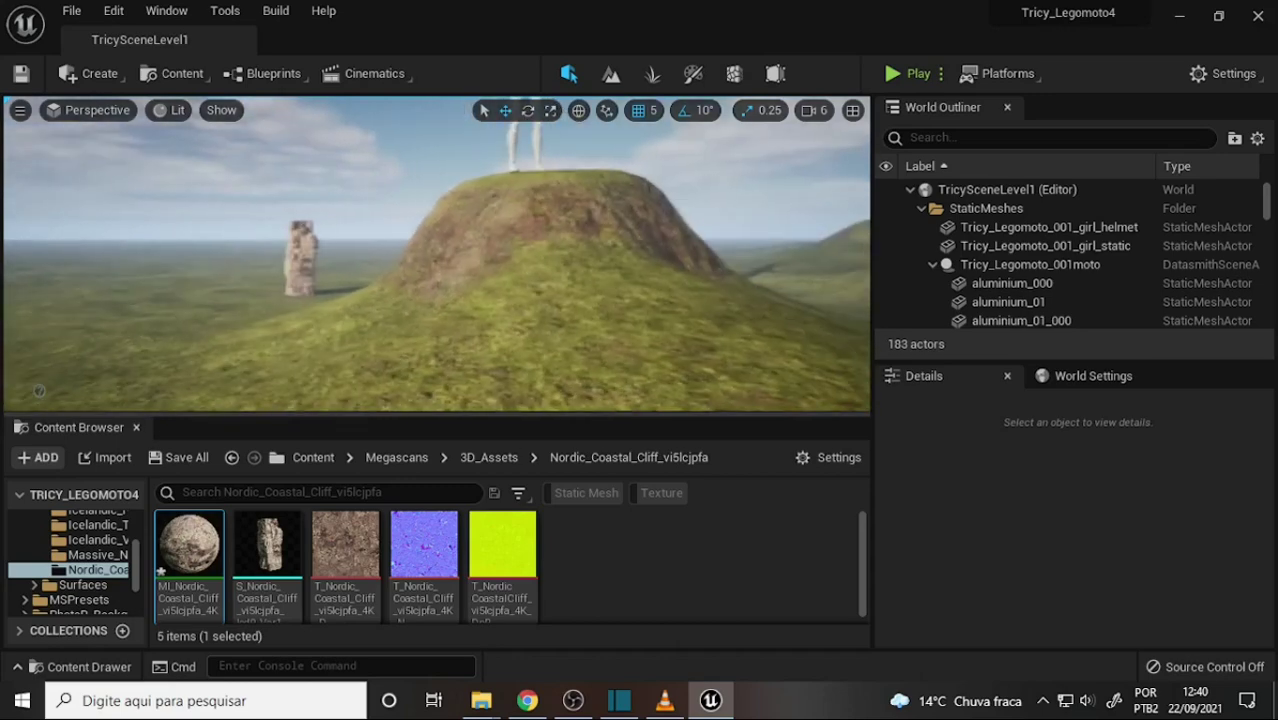
key(s)
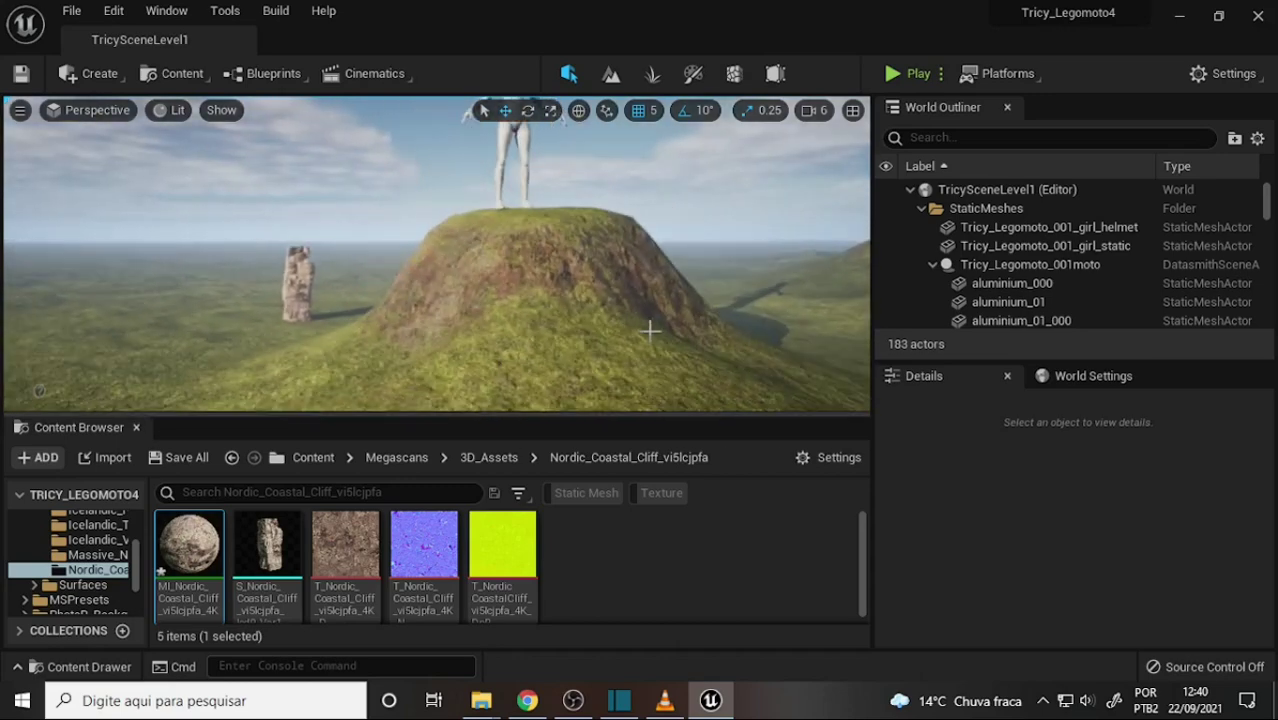
key(w)
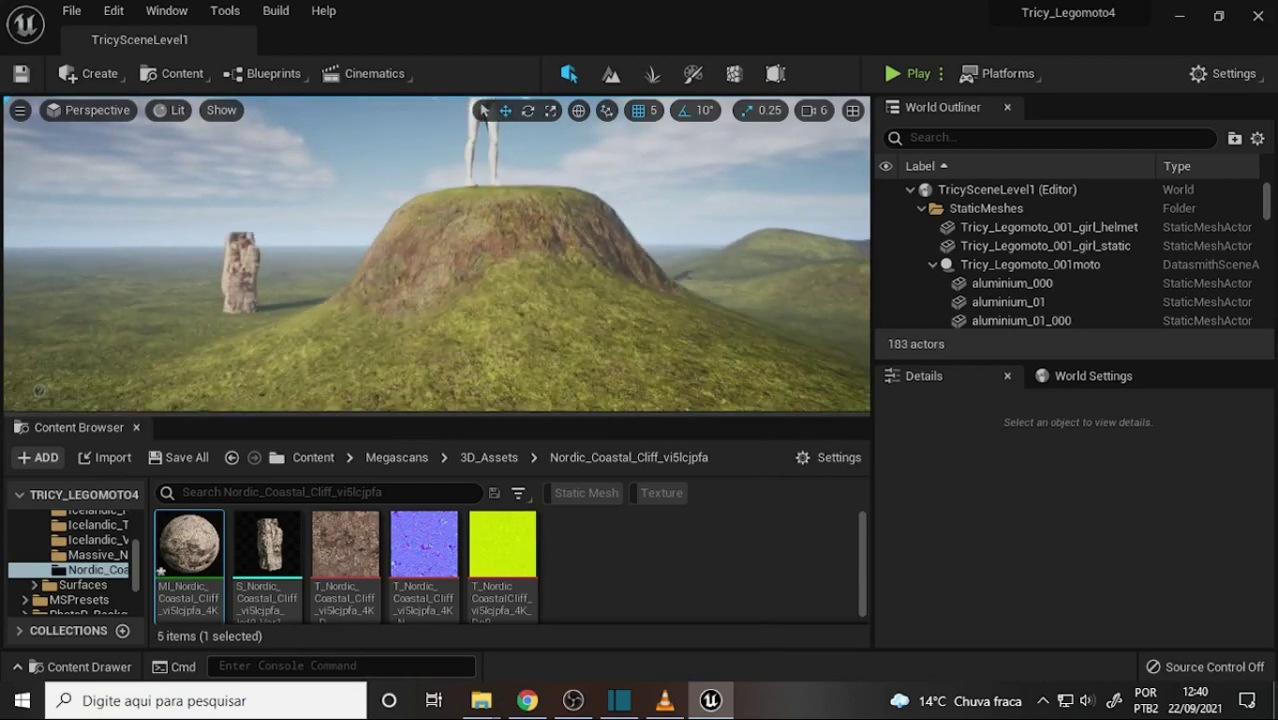
right_drag(658, 338, 720, 338)
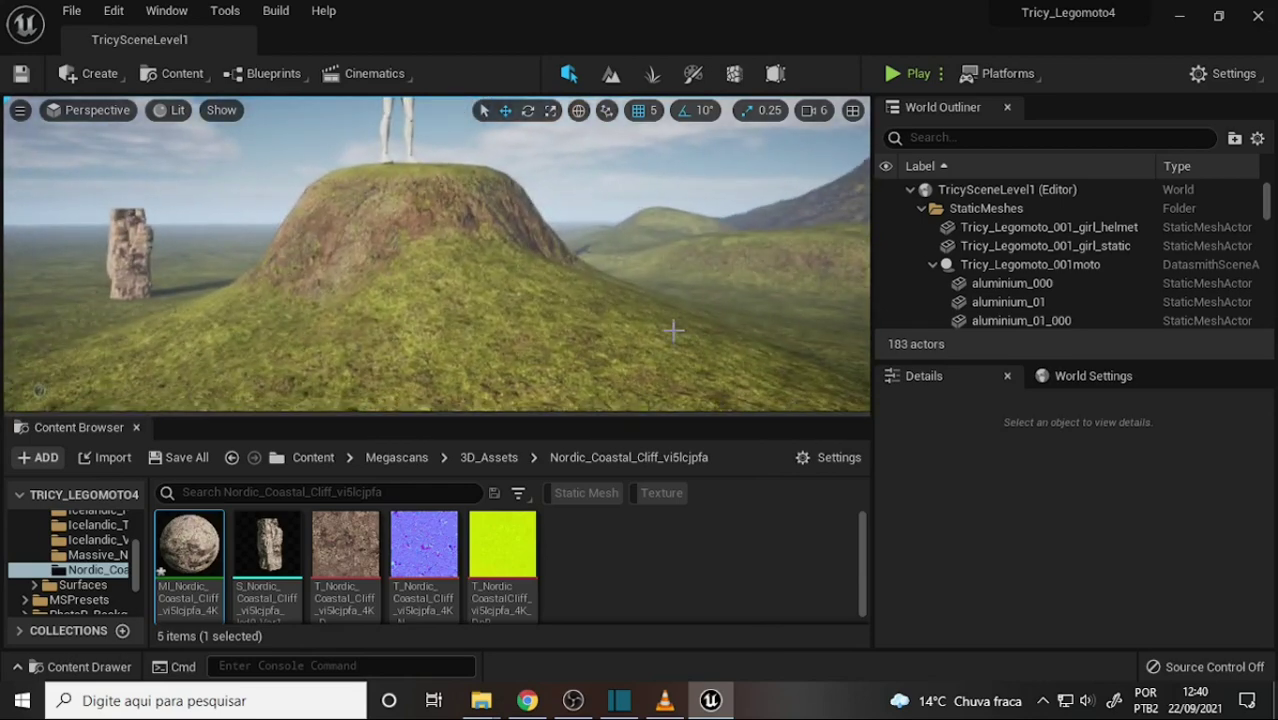
Bring the paused UE5 beginner tutorial in VLC to the front at 2:40:31
key(s)
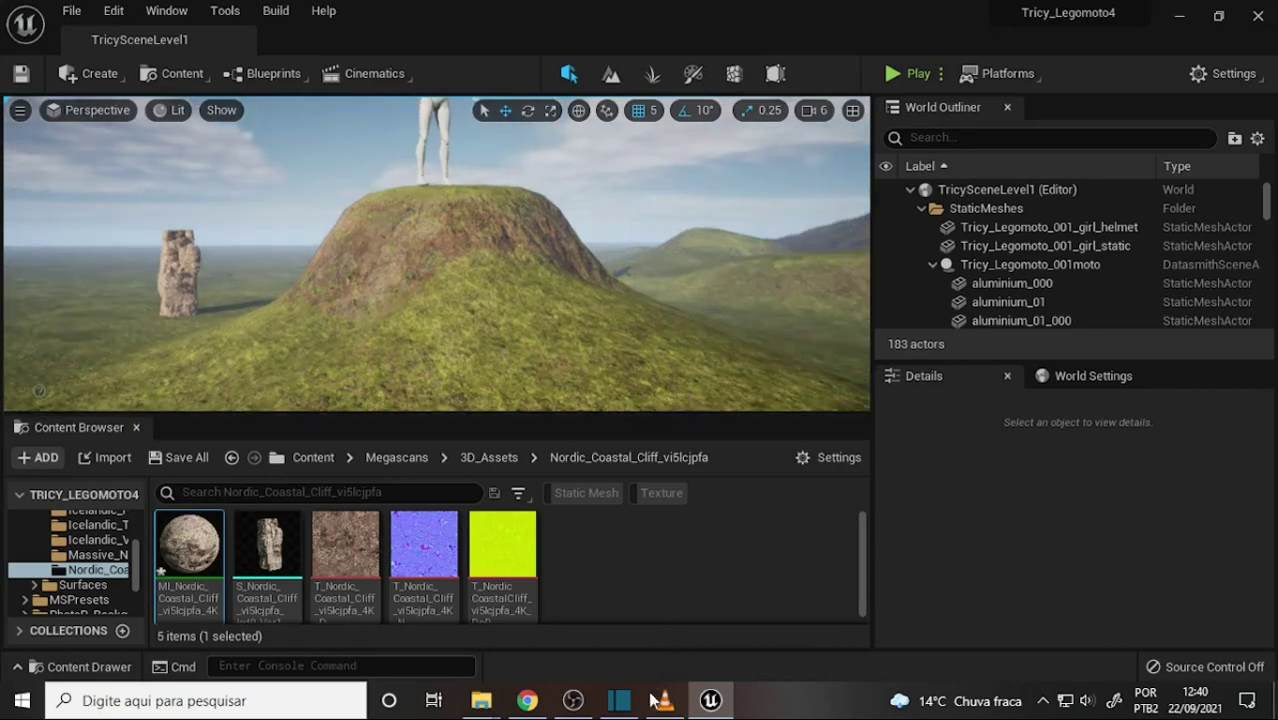
click(665, 703)
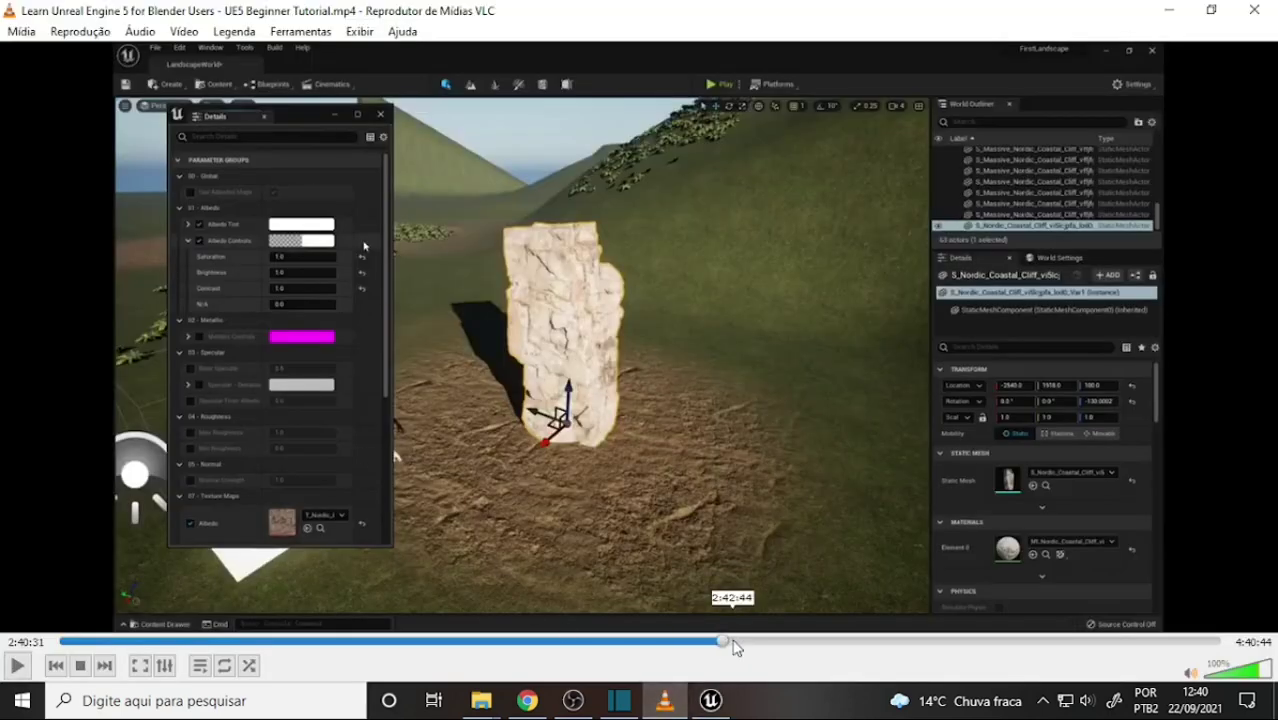